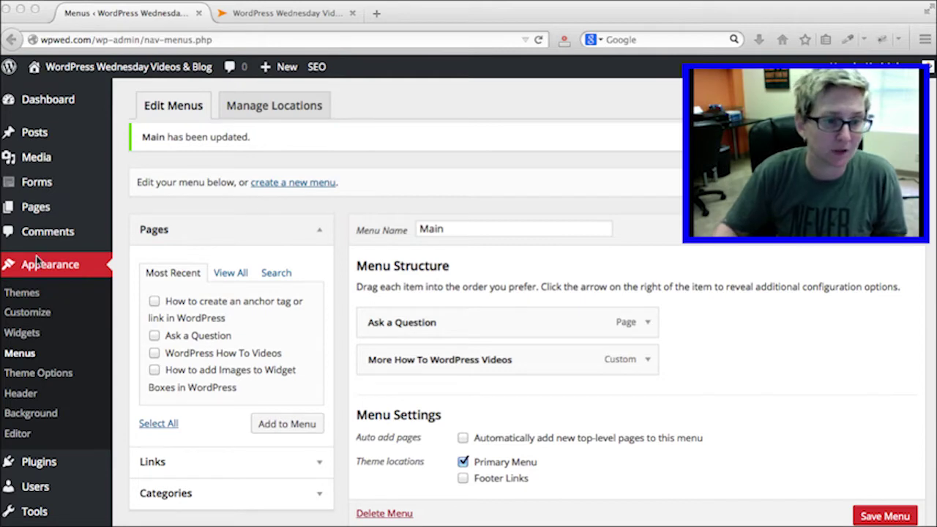
# Open the menu editor and assign the Main menu to the Primary Menu theme location
pyautogui.click(24, 357)
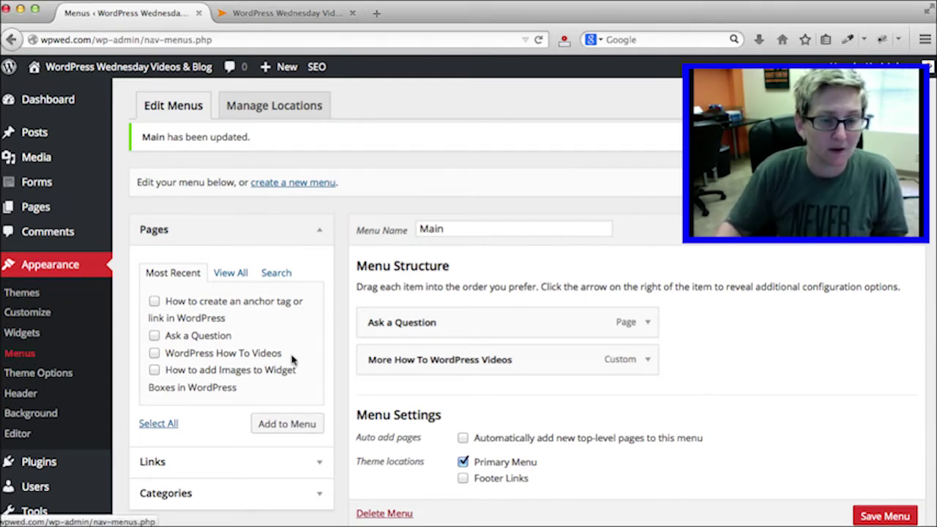
pyautogui.moveTo(740, 214); pyautogui.dragTo(88, 218)
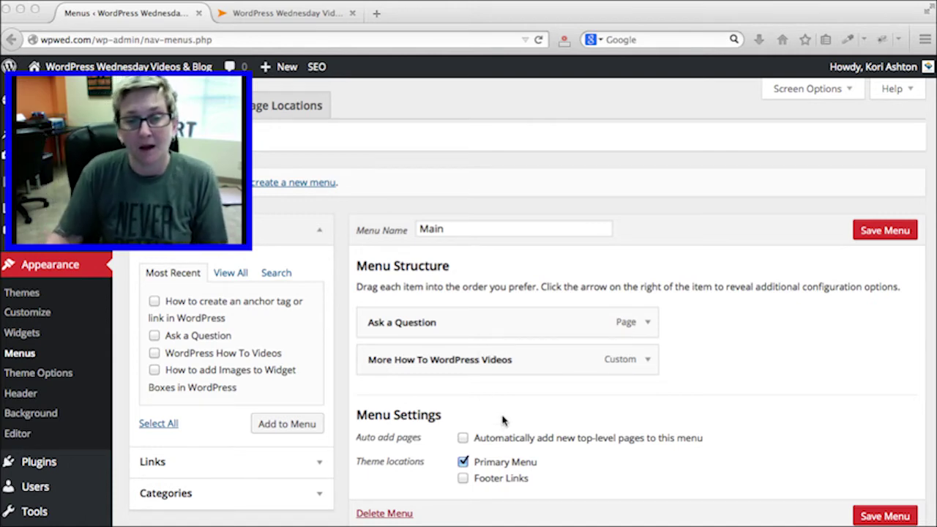
pyautogui.click(463, 463)
pyautogui.click(463, 464)
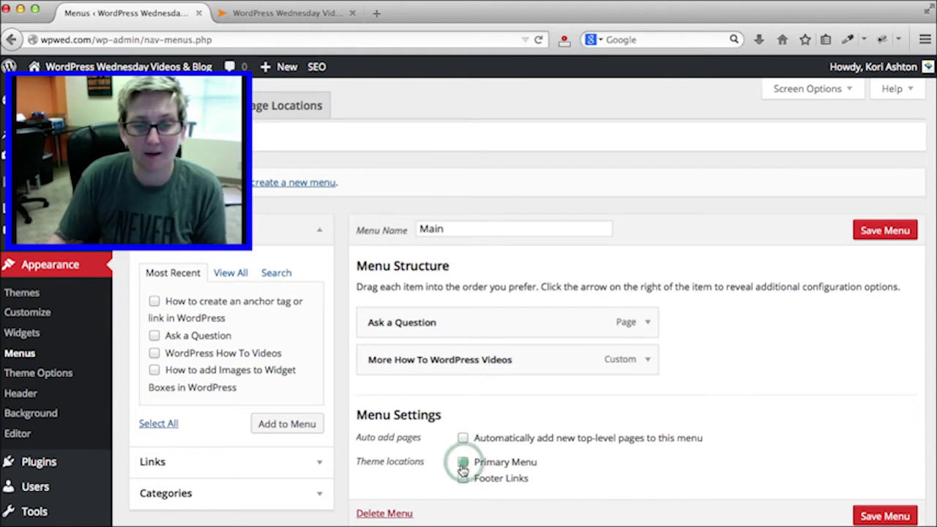
pyautogui.click(464, 464)
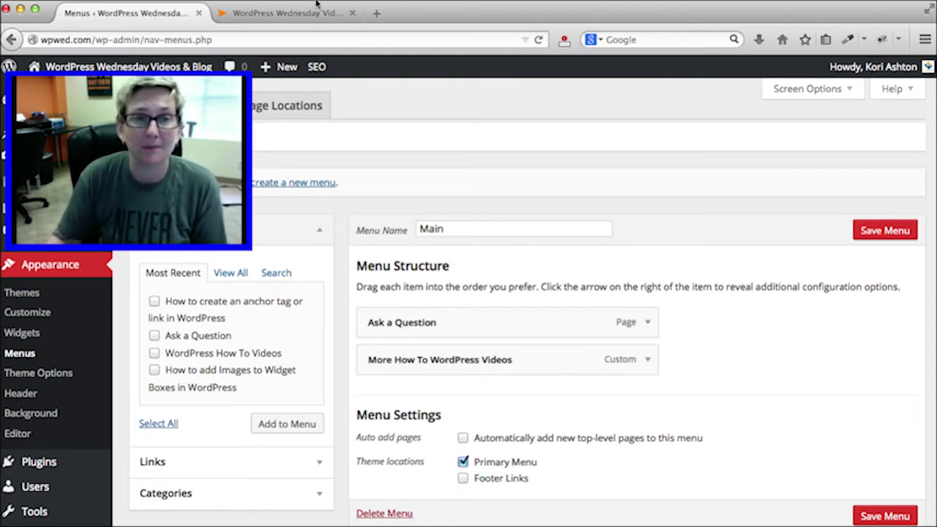
# Save the Main menu and check the live site's header navigation before and after saving
pyautogui.click(293, 13)
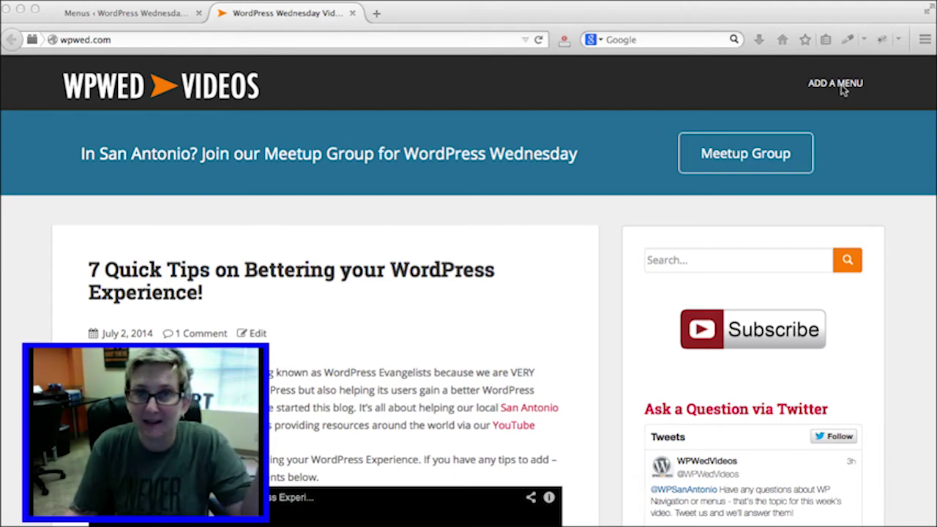
pyautogui.click(154, 18)
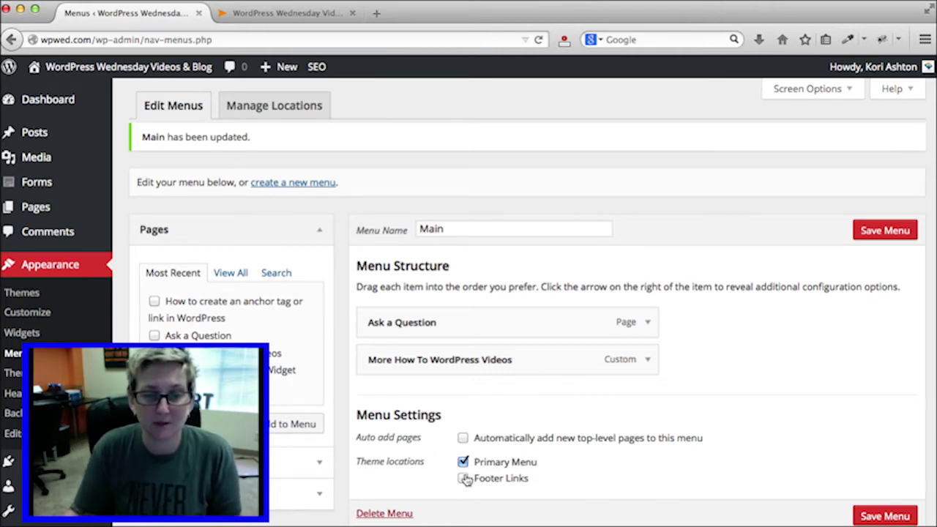
pyautogui.click(446, 230)
pyautogui.doubleClick(452, 230)
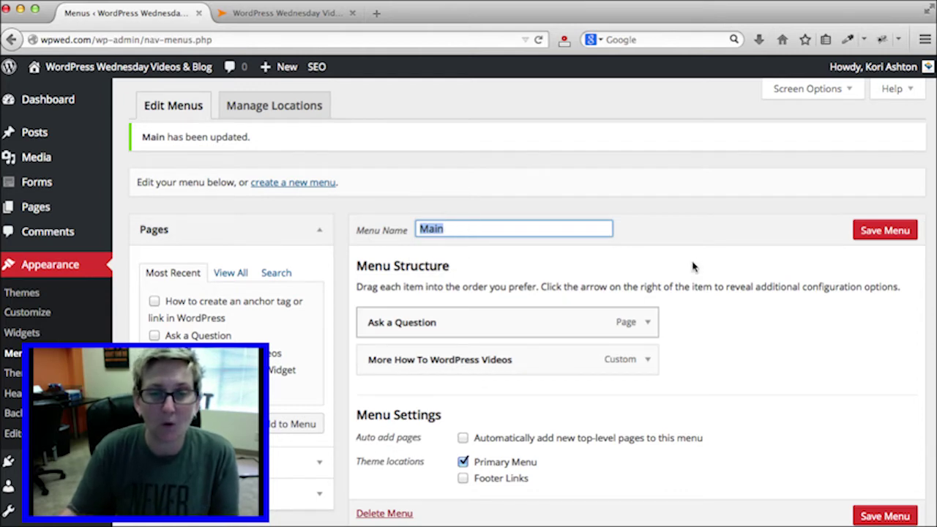
pyautogui.click(882, 233)
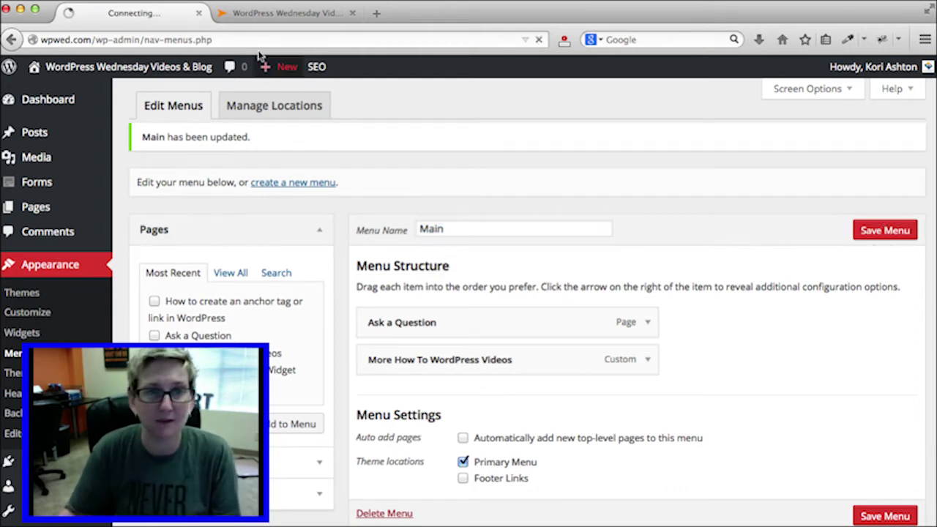
pyautogui.click(264, 14)
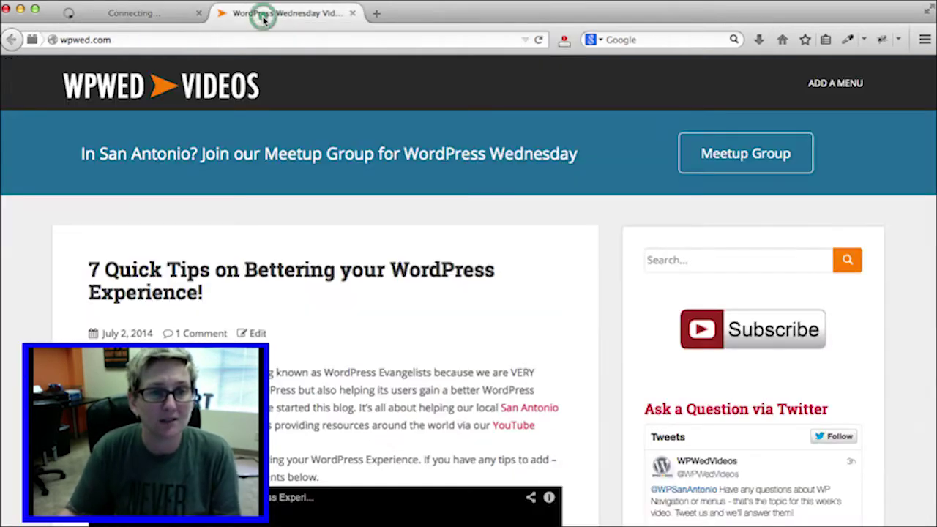
pyautogui.click(240, 98)
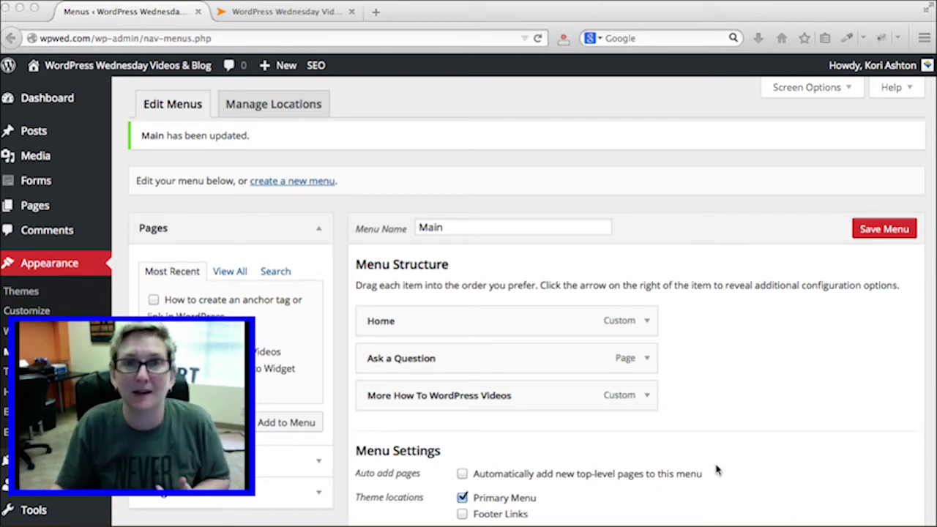
# Add the pages "How to add Images to Widget Boxes in WordPress" and "How to create an anchor tag or link in WordPress" to the menu
pyautogui.scroll(-3, 717, 470)
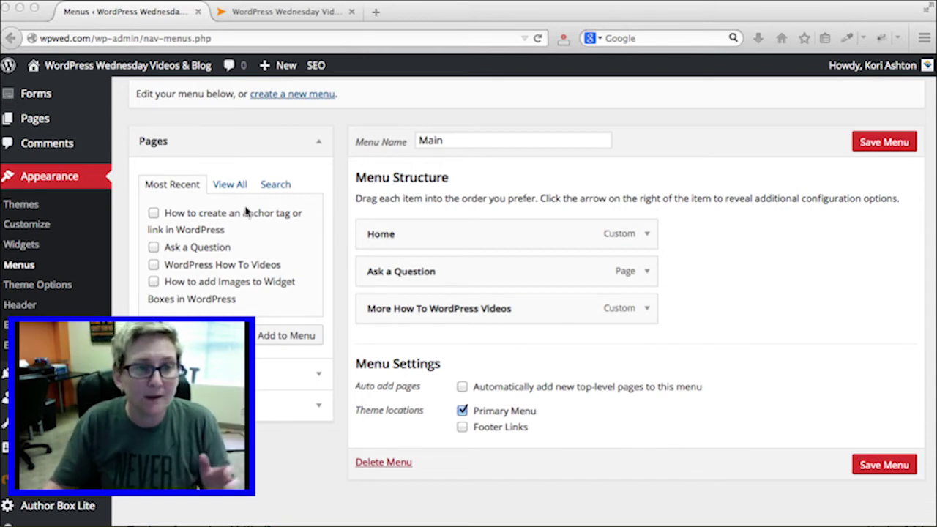
pyautogui.click(230, 184)
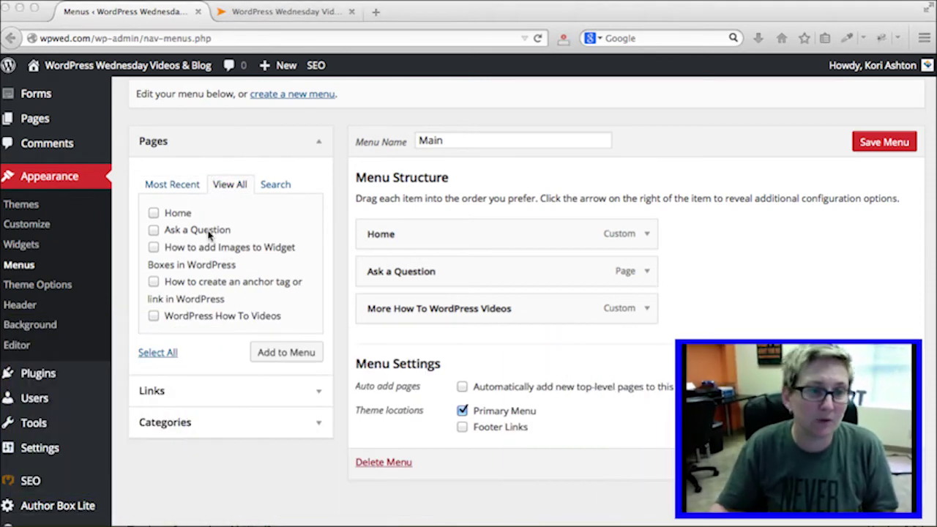
pyautogui.scroll(-1, 232, 262)
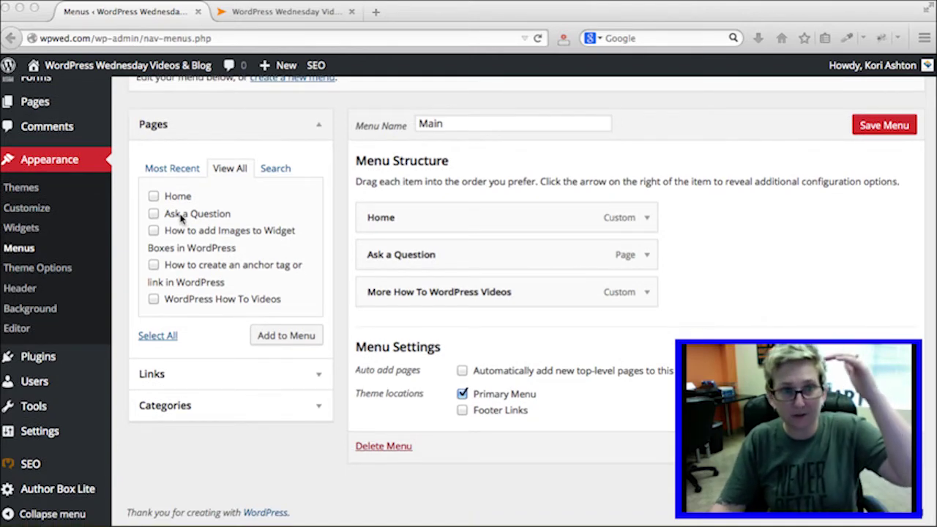
pyautogui.click(154, 229)
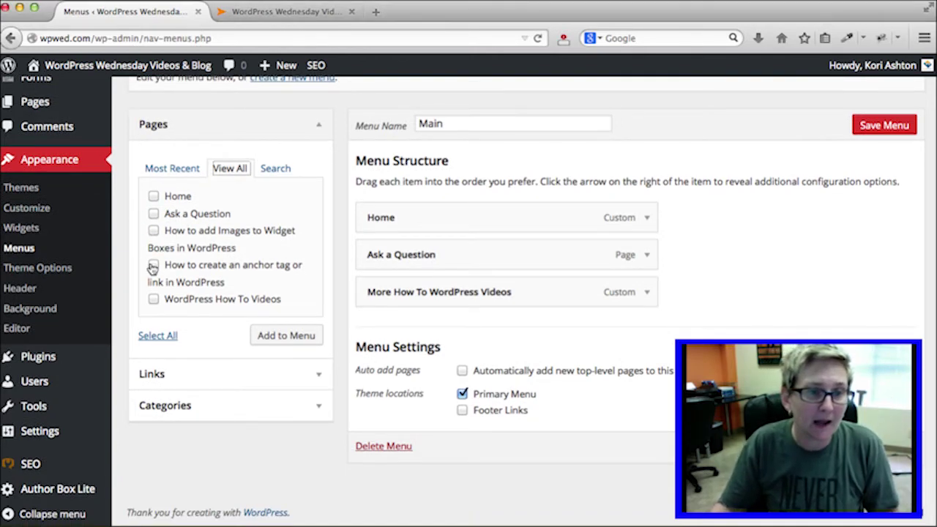
pyautogui.click(153, 264)
pyautogui.click(154, 230)
pyautogui.click(269, 335)
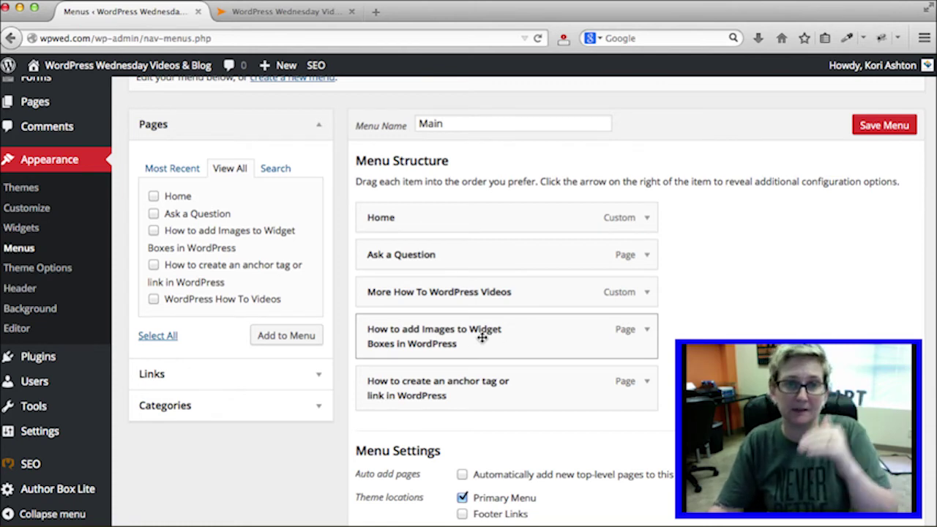
# Nest both newly added pages as sub items under "More How To WordPress Videos" and save the menu
pyautogui.moveTo(399, 336); pyautogui.dragTo(424, 345)
pyautogui.moveTo(404, 387); pyautogui.dragTo(432, 390)
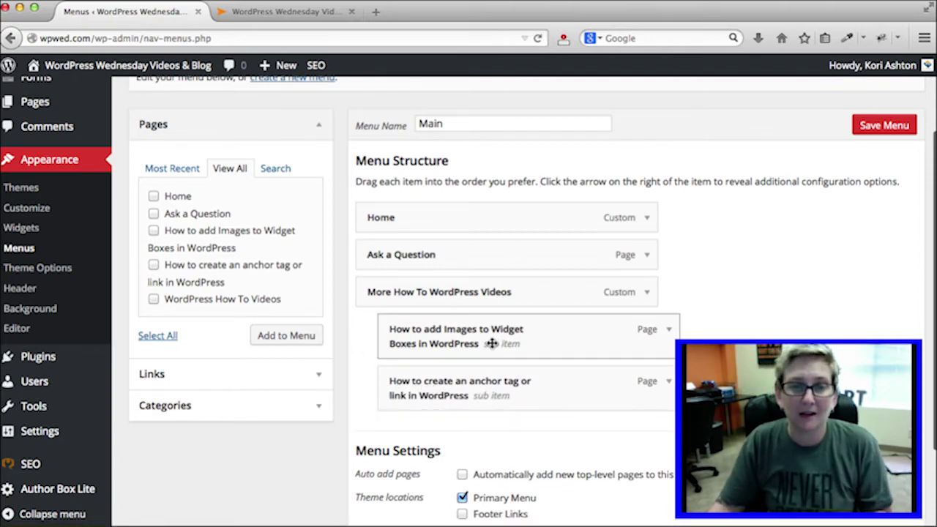
pyautogui.click(886, 126)
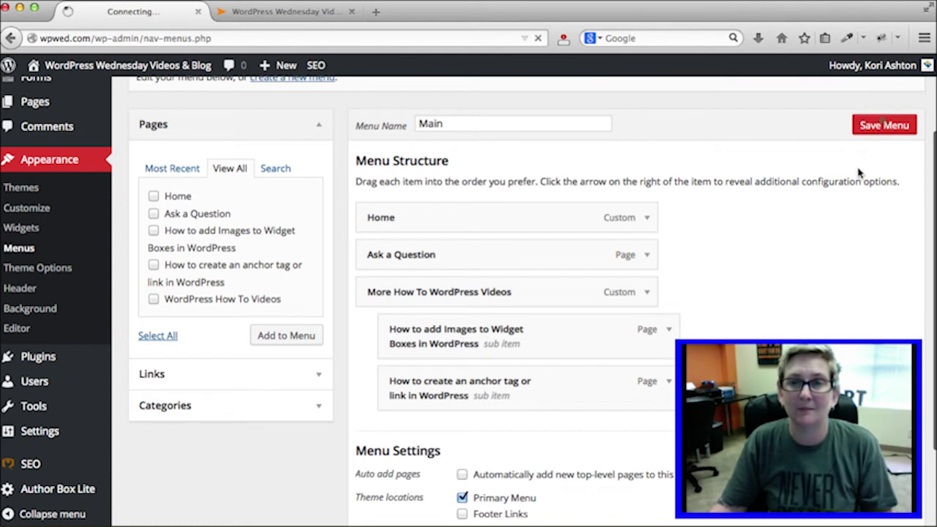
# Reload the live site's home page and check the submenu under "More How To WordPress Videos"
pyautogui.click(308, 16)
pyautogui.click(170, 81)
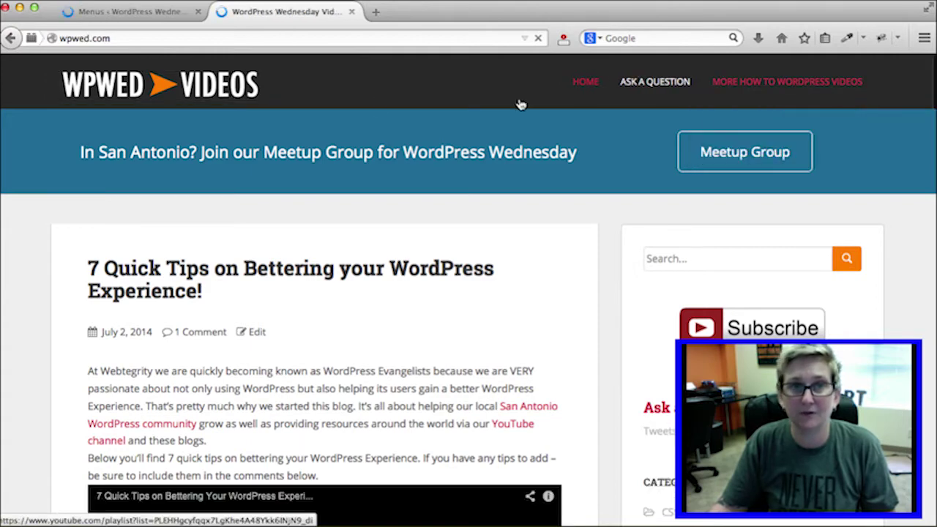
pyautogui.click(252, 100)
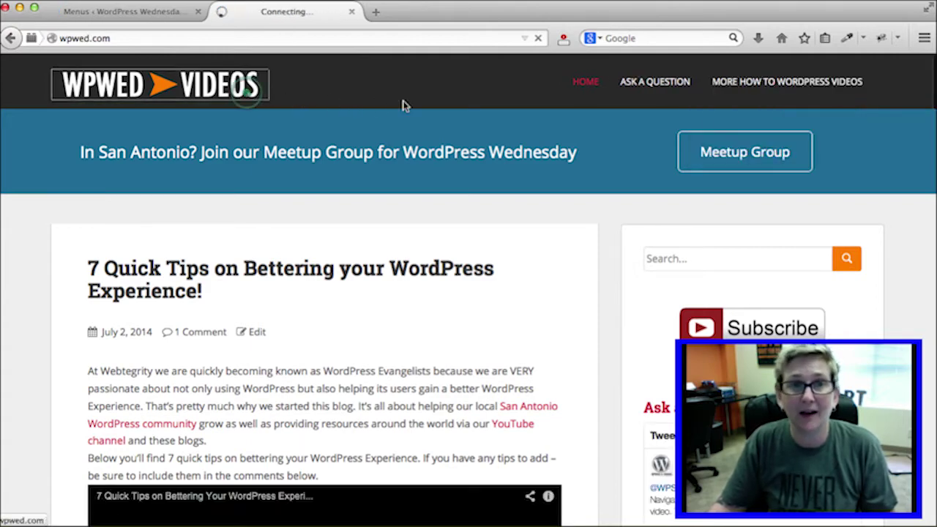
pyautogui.moveTo(862, 87)
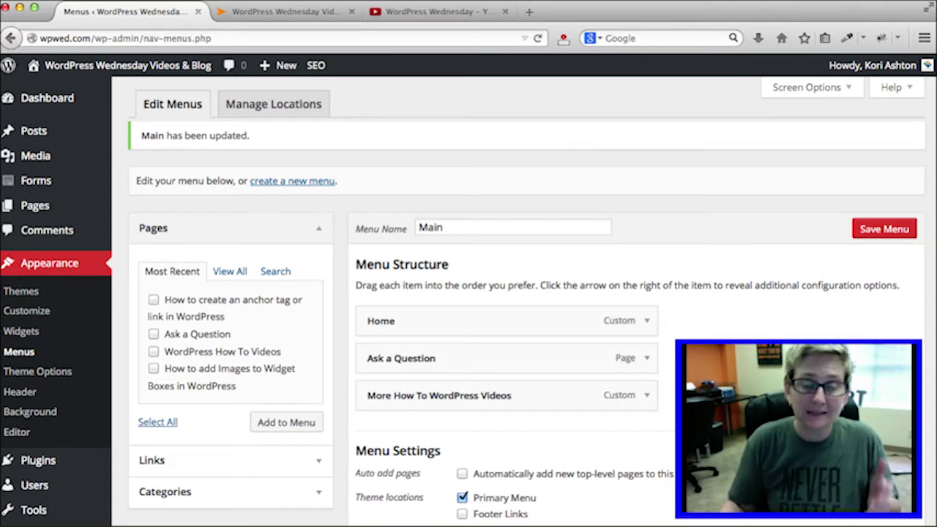
# Copy the WordPress Wednesday YouTube channel's address and return to the menu editor
pyautogui.click(436, 12)
pyautogui.tripleClick(309, 38)
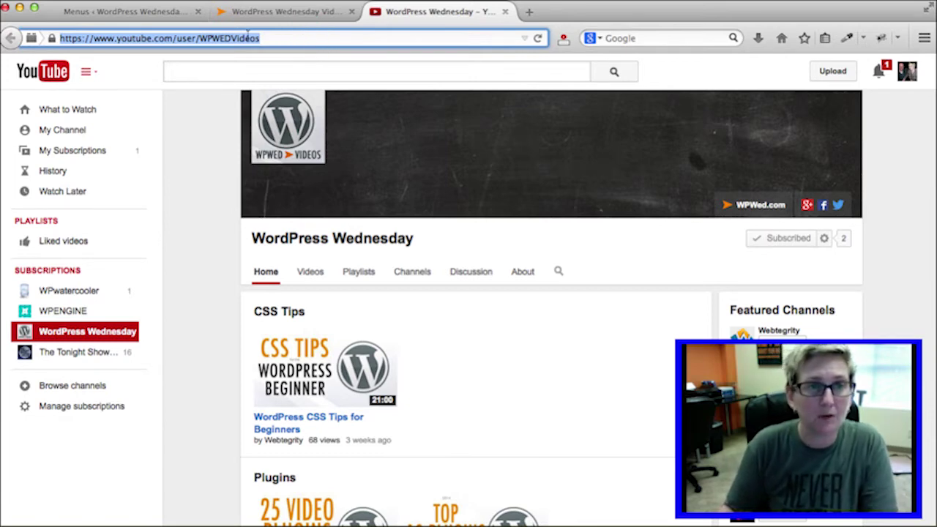
pyautogui.click(154, 12)
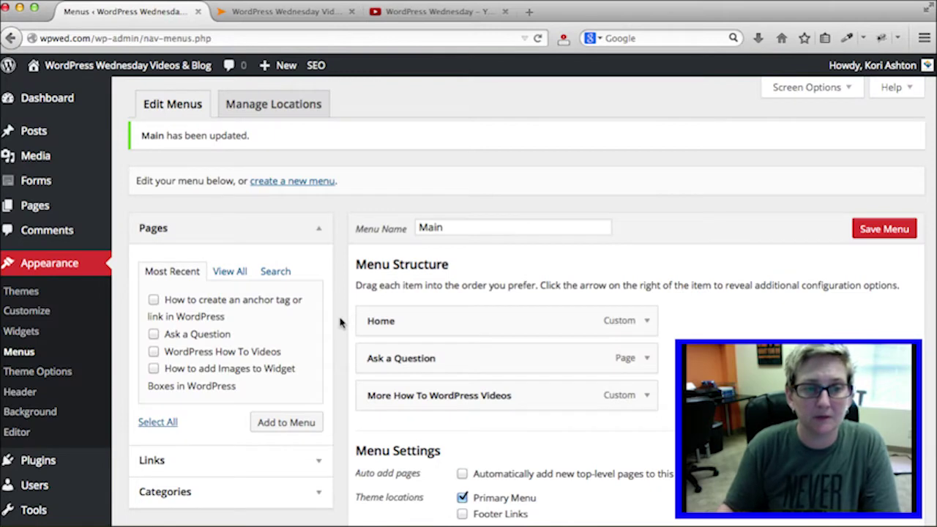
pyautogui.scroll(-3, 339, 322)
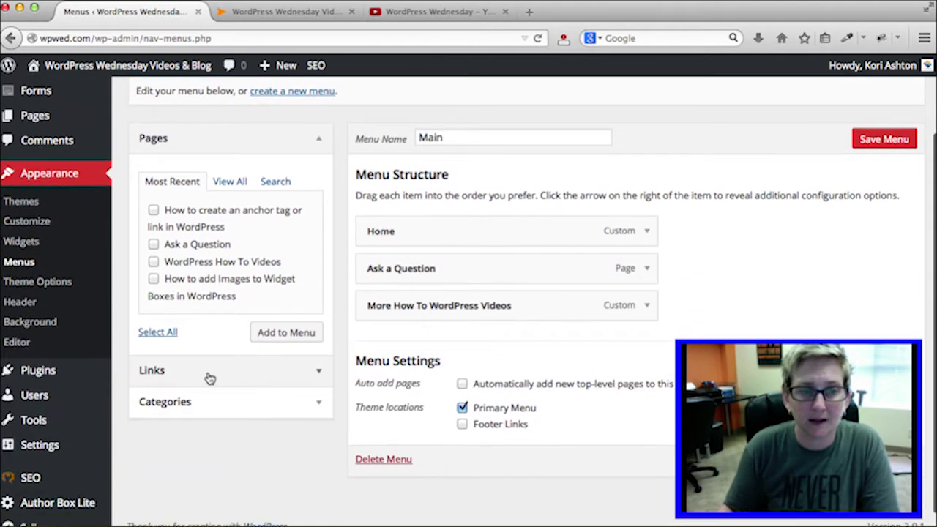
pyautogui.click(219, 372)
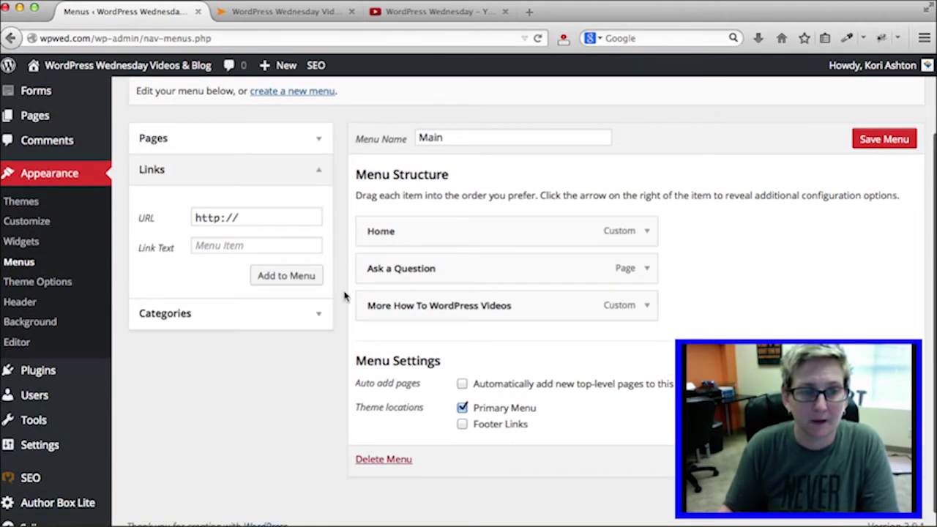
pyautogui.tripleClick(268, 217)
pyautogui.write('com/user/WPWEDVideos')
pyautogui.click(257, 246)
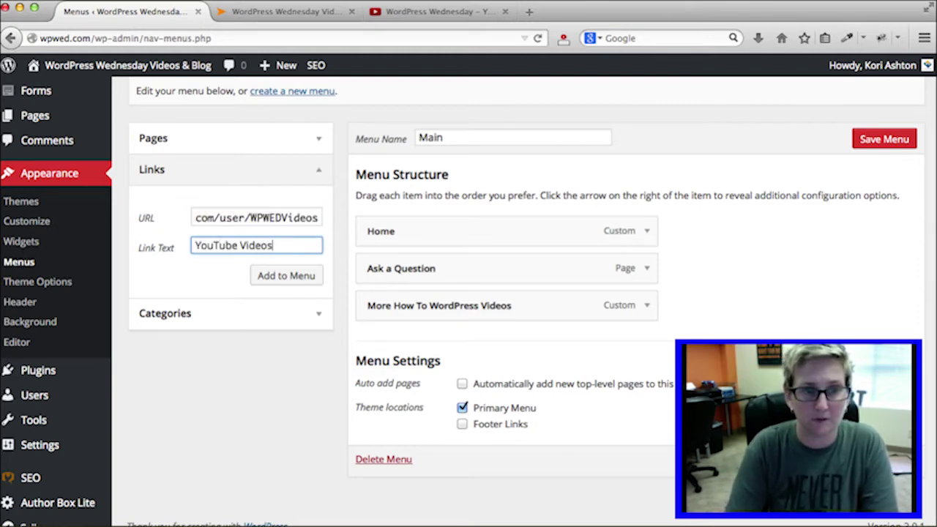
pyautogui.click(273, 274)
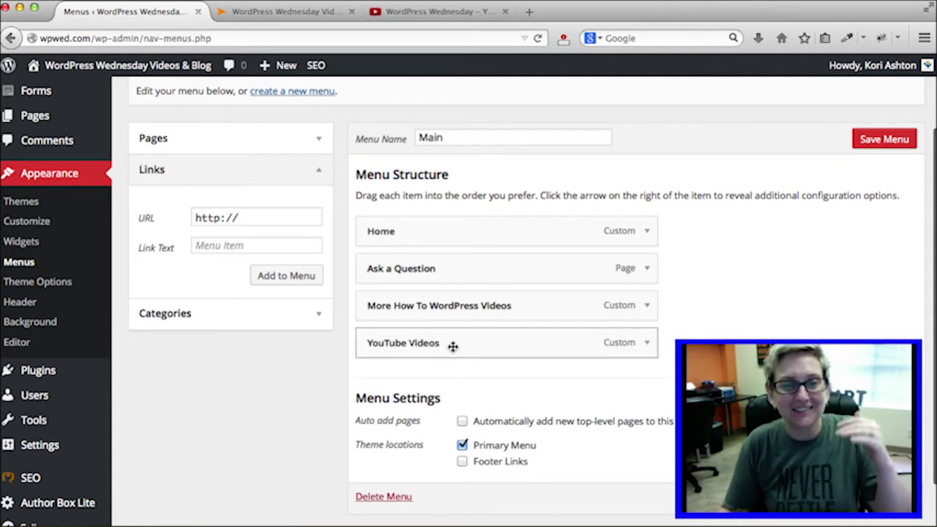
# Move the "YouTube Videos" item above "More How To WordPress Videos" and save the menu
pyautogui.moveTo(453, 347); pyautogui.dragTo(454, 309)
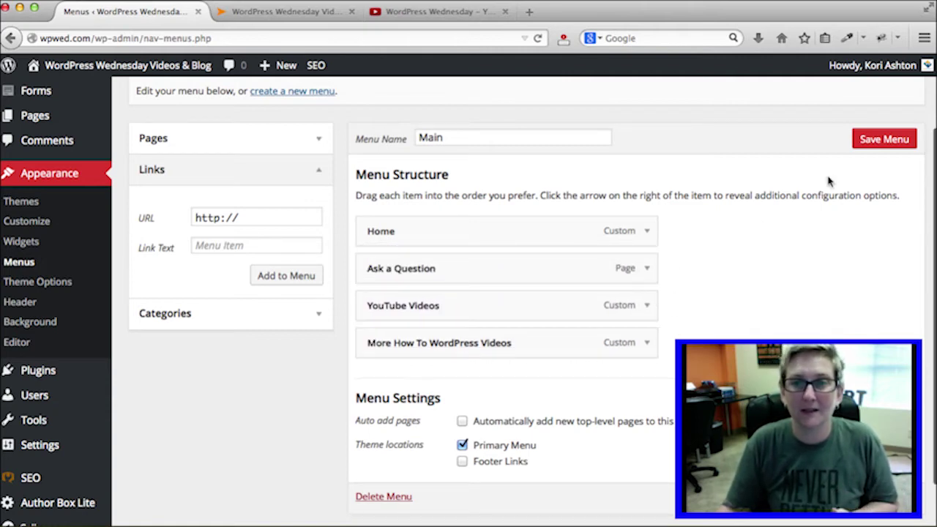
pyautogui.click(871, 147)
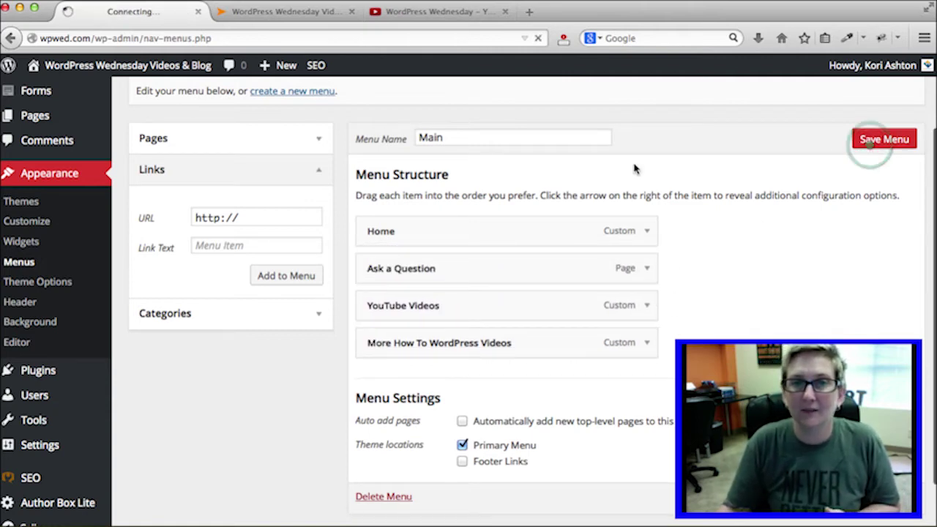
# Test the YouTube Videos link in the live site's navigation and return to the site's home page
pyautogui.click(289, 18)
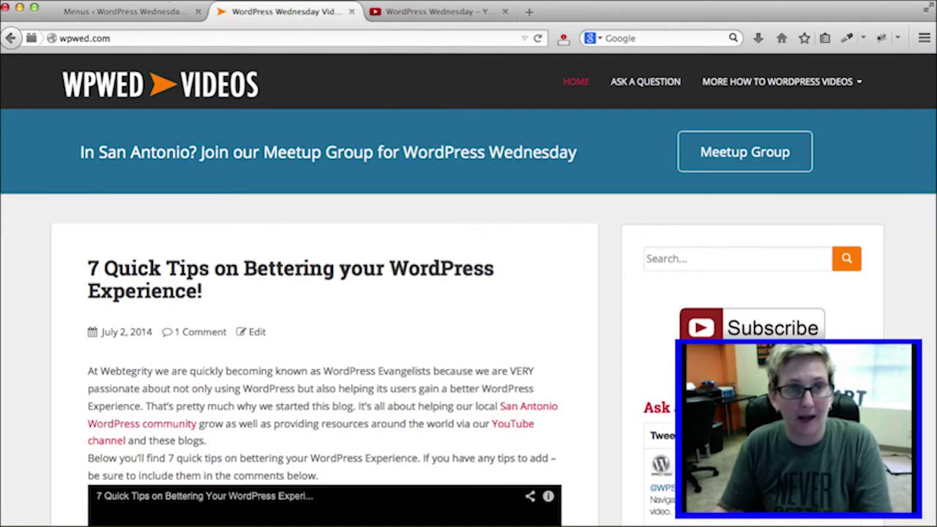
pyautogui.click(130, 14)
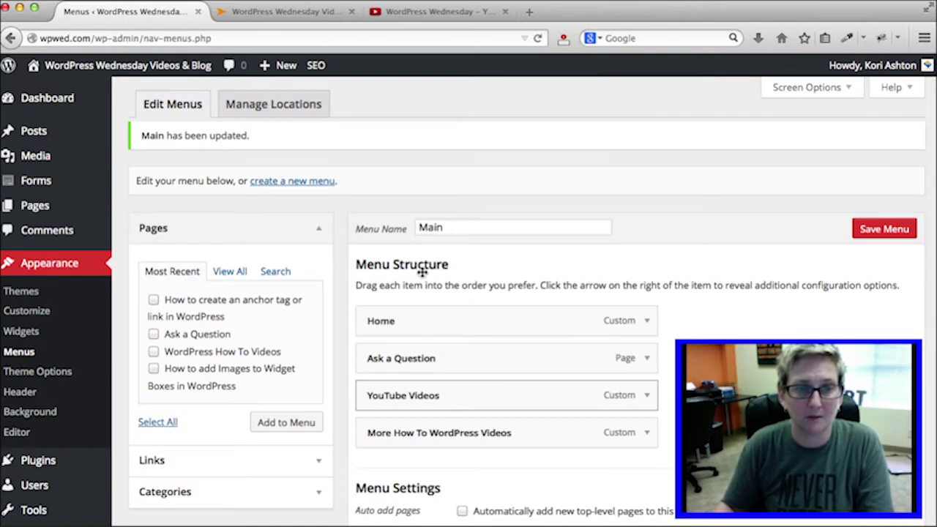
pyautogui.click(278, 16)
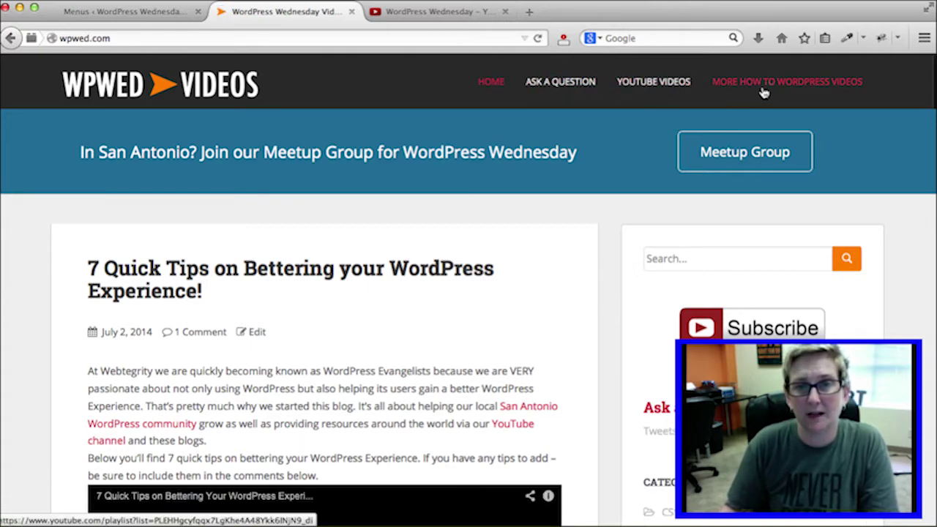
pyautogui.click(650, 83)
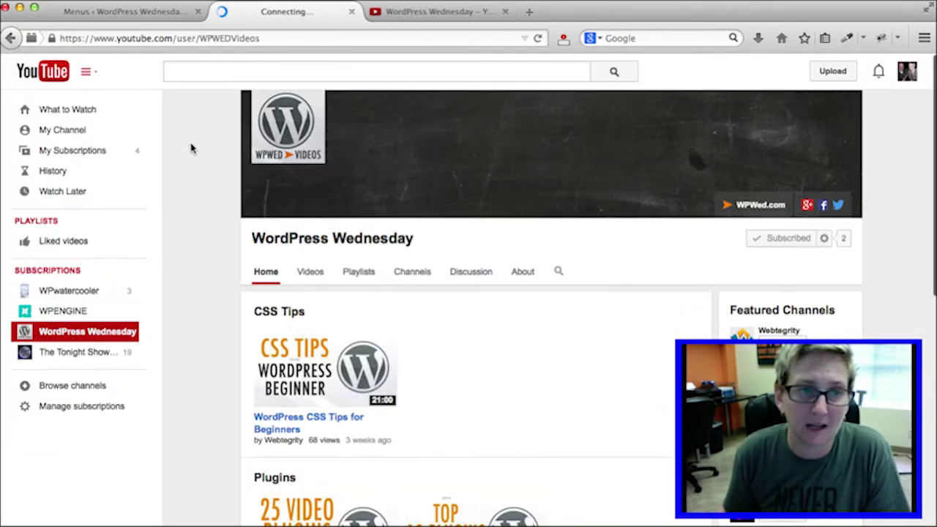
pyautogui.click(12, 40)
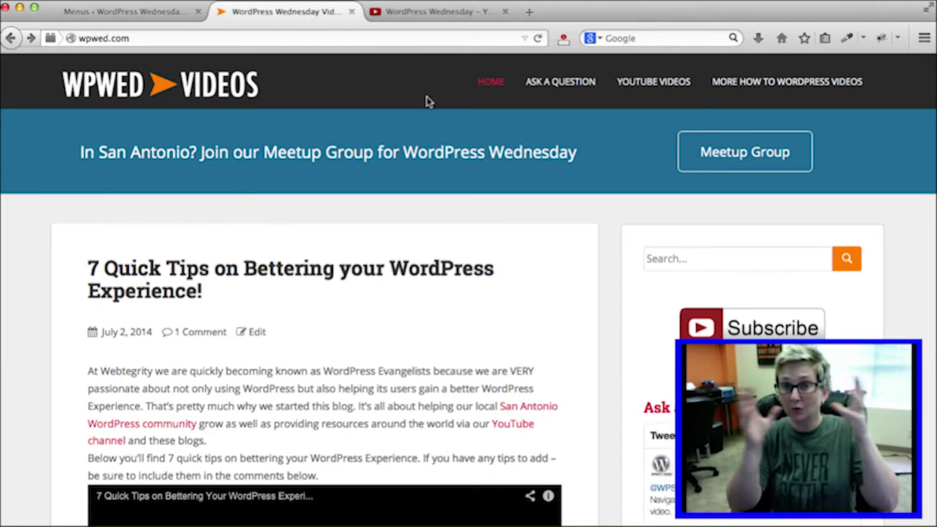
# Return to the menu editor and set the YouTube Videos menu item to open its link in a new window/tab
pyautogui.click(130, 13)
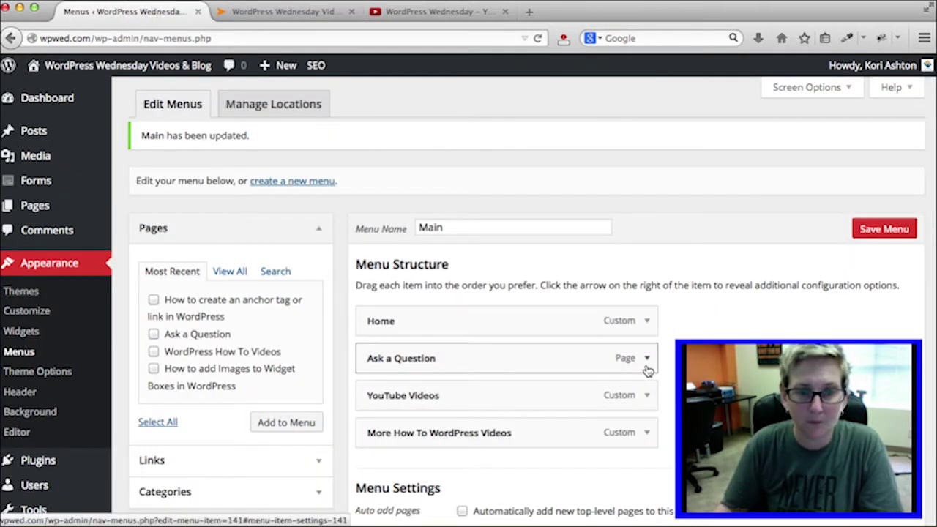
pyautogui.click(644, 396)
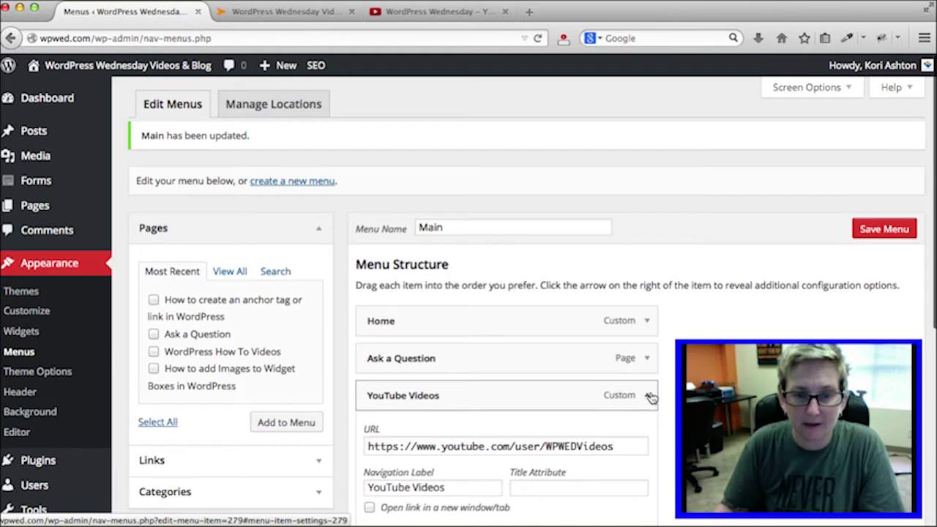
pyautogui.scroll(-3, 651, 396)
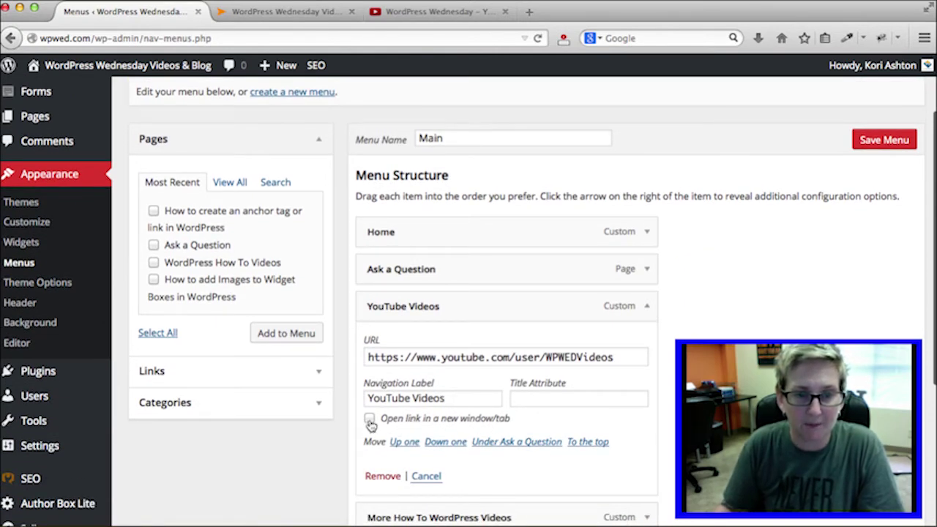
pyautogui.click(369, 420)
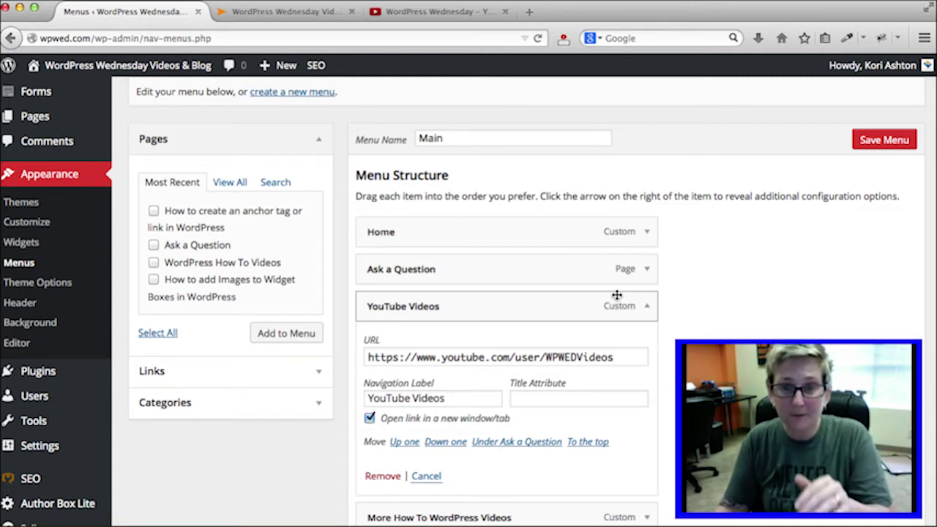
pyautogui.click(648, 307)
pyautogui.click(648, 307)
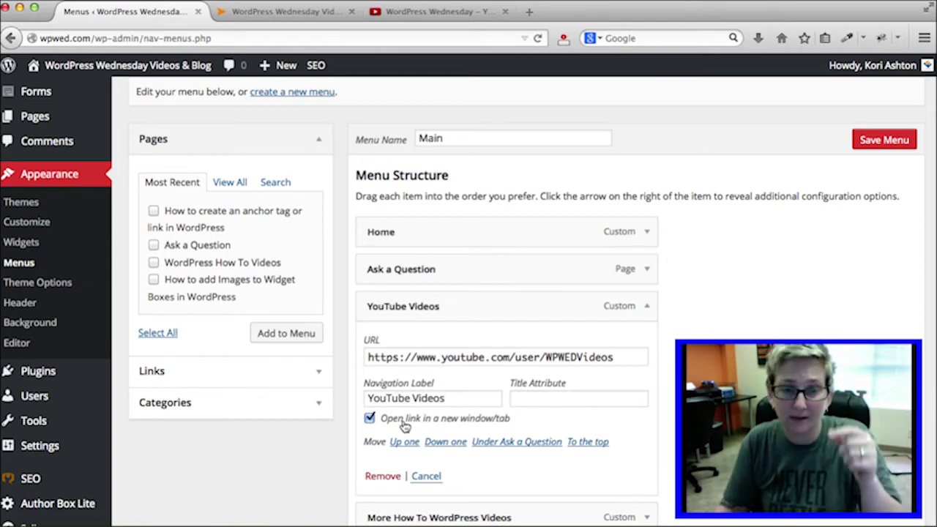
# Turn the Link Target advanced menu property off and on again in the screen options
pyautogui.scroll(3, 748, 223)
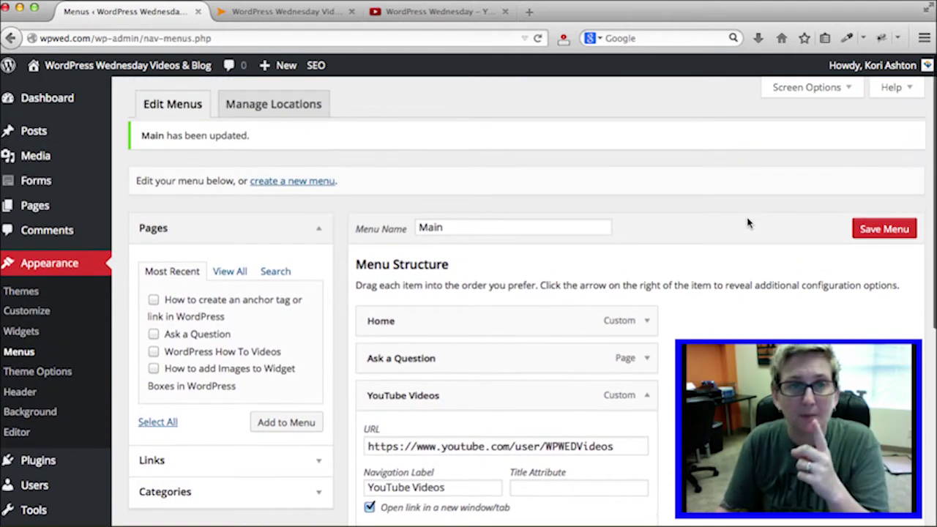
pyautogui.click(837, 91)
pyautogui.click(160, 168)
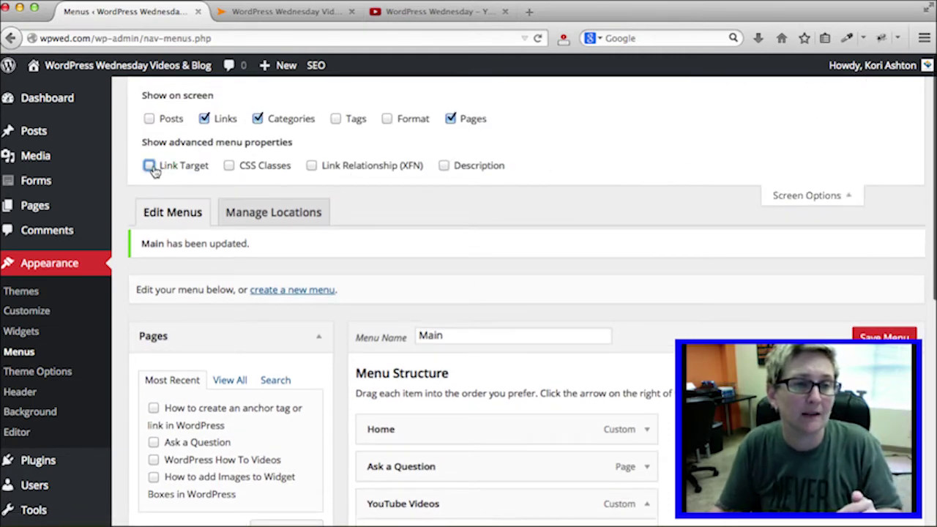
pyautogui.click(150, 167)
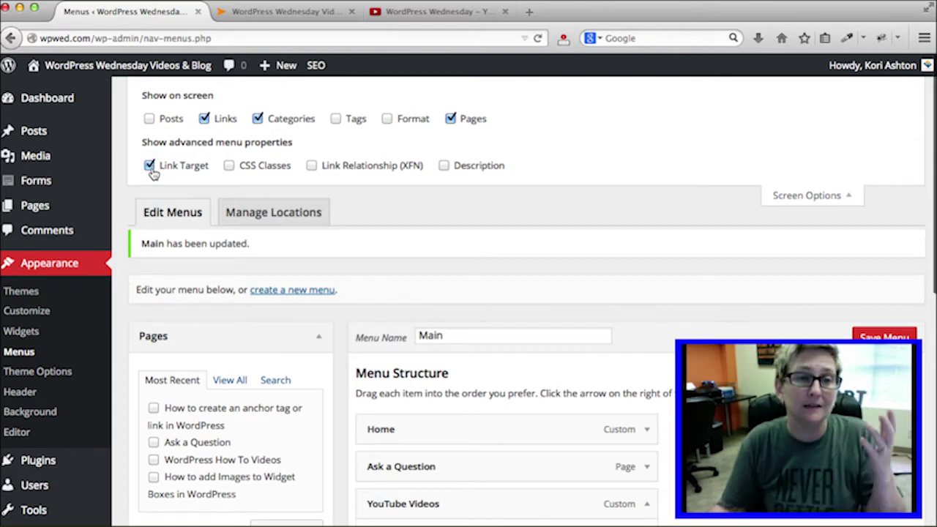
pyautogui.click(780, 196)
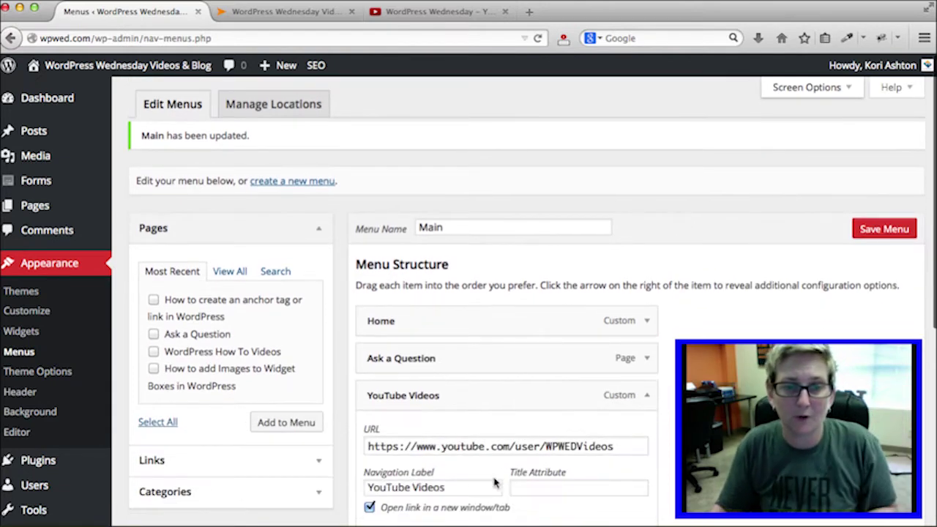
# Save the menu, reload the live site and test the YouTube Videos link in its navigation
pyautogui.click(872, 232)
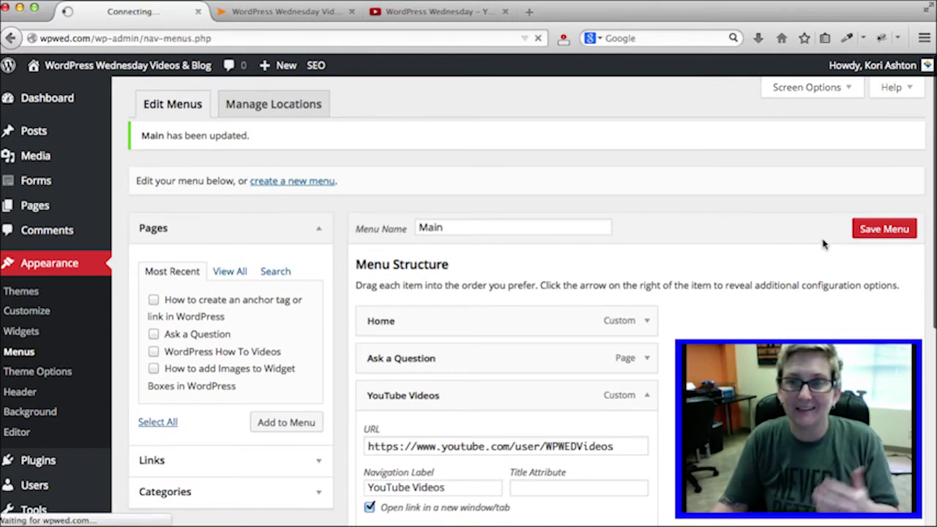
pyautogui.click(292, 12)
pyautogui.press('super+r')
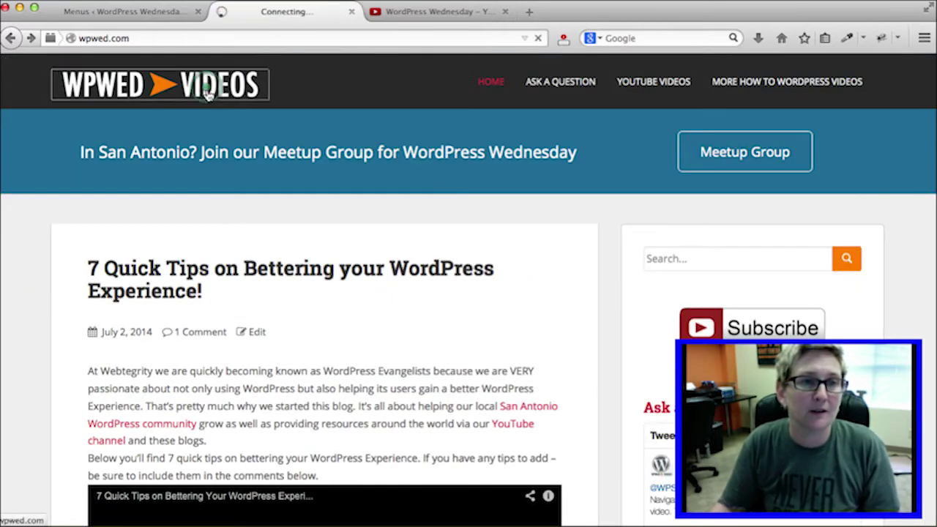
pyautogui.click(650, 88)
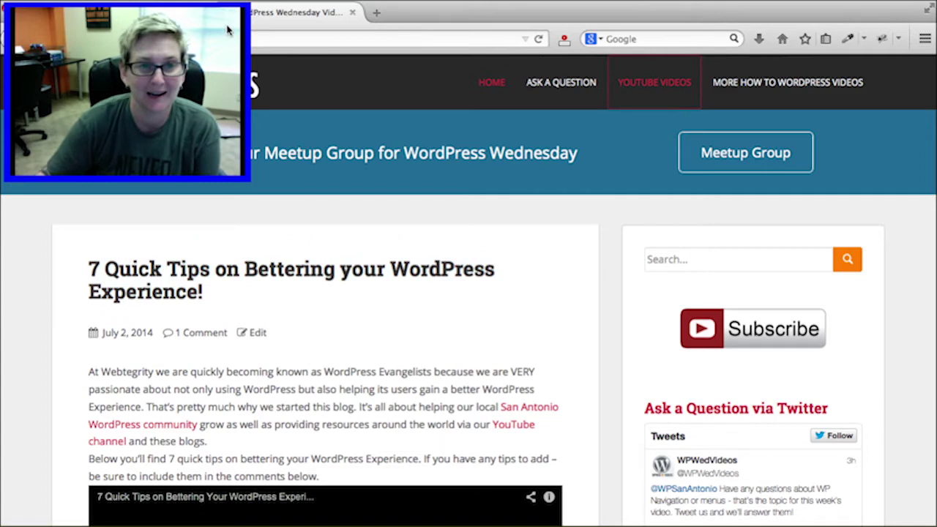
# Back in the menu editor, give the Ask a Question item the title attribute "Ask a WordPress Support Question"
pyautogui.click(113, 13)
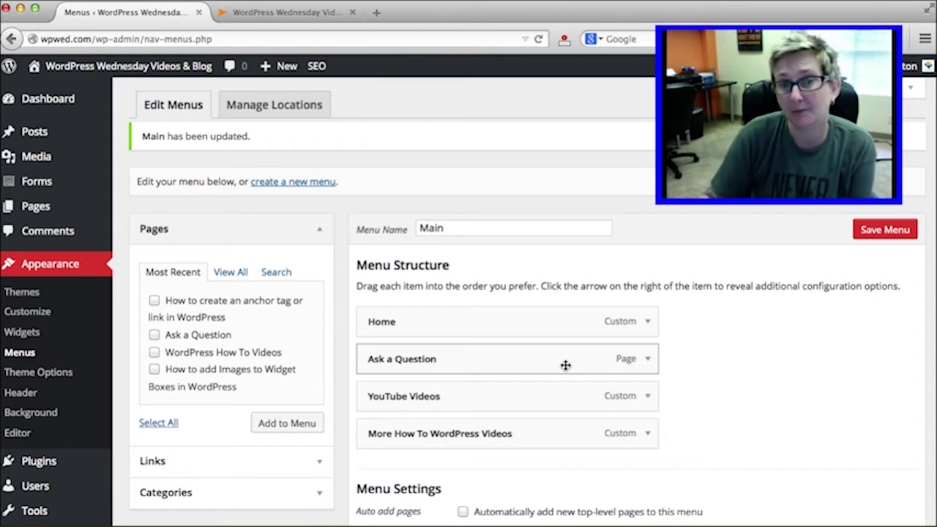
pyautogui.scroll(-1, 761, 377)
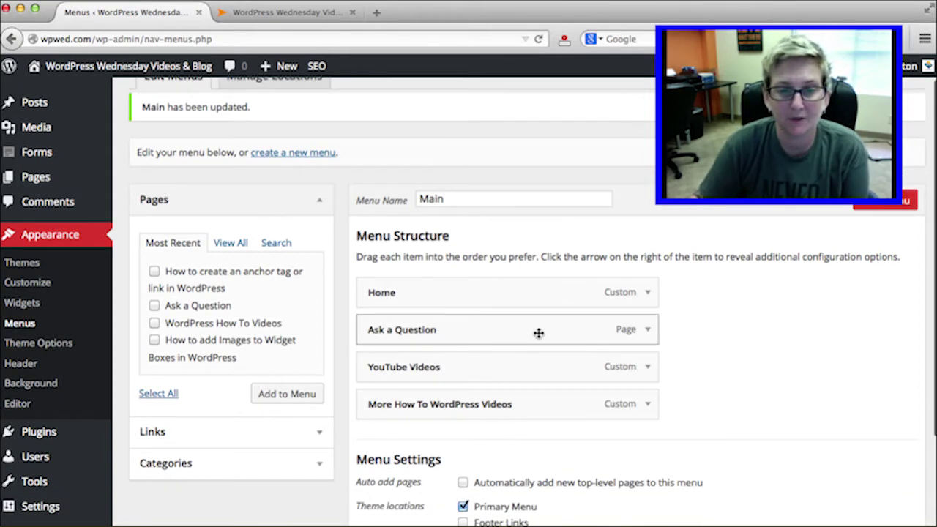
pyautogui.click(648, 331)
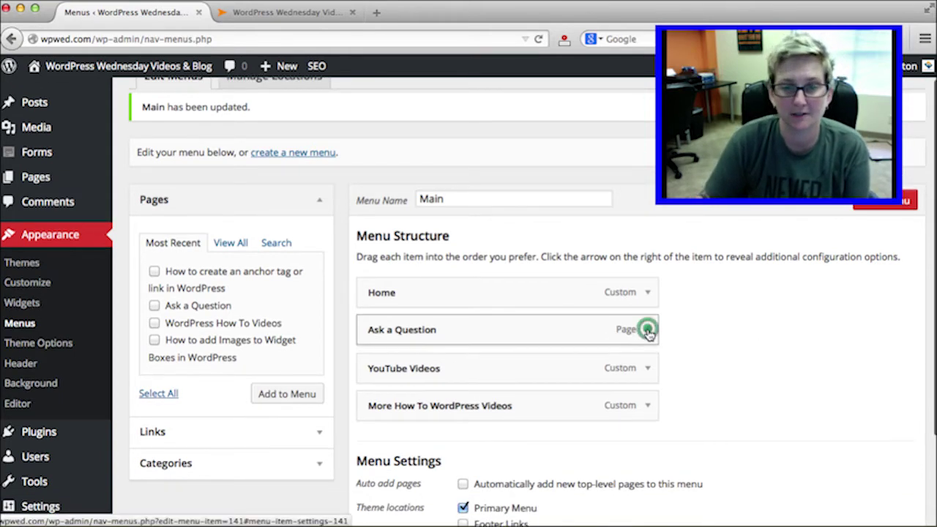
pyautogui.click(538, 379)
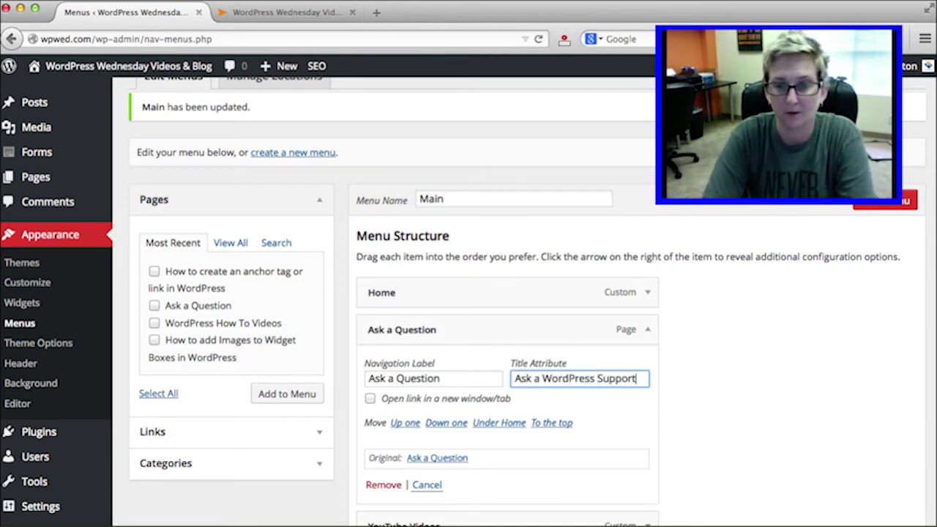
pyautogui.write('Qwu')
pyautogui.press('BackSpace')
pyautogui.press('BackSpace')
pyautogui.write('uestion')
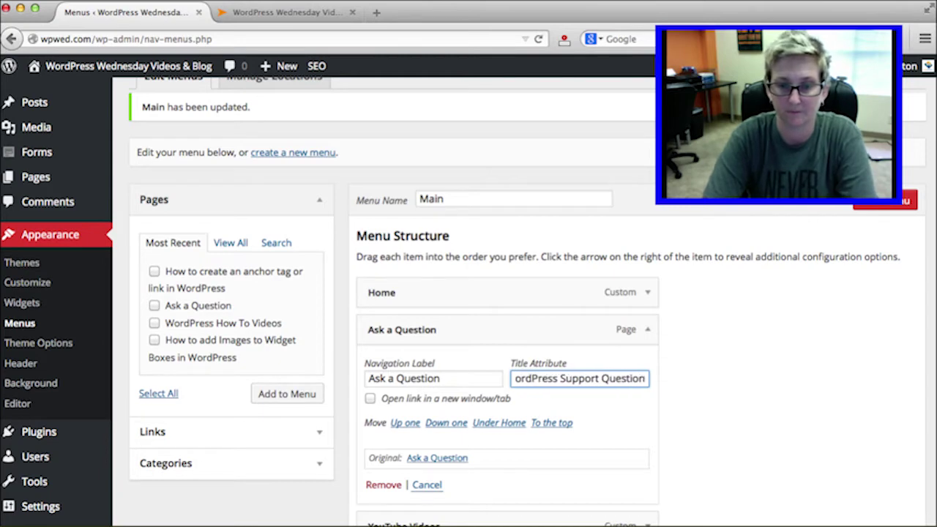
pyautogui.click(648, 331)
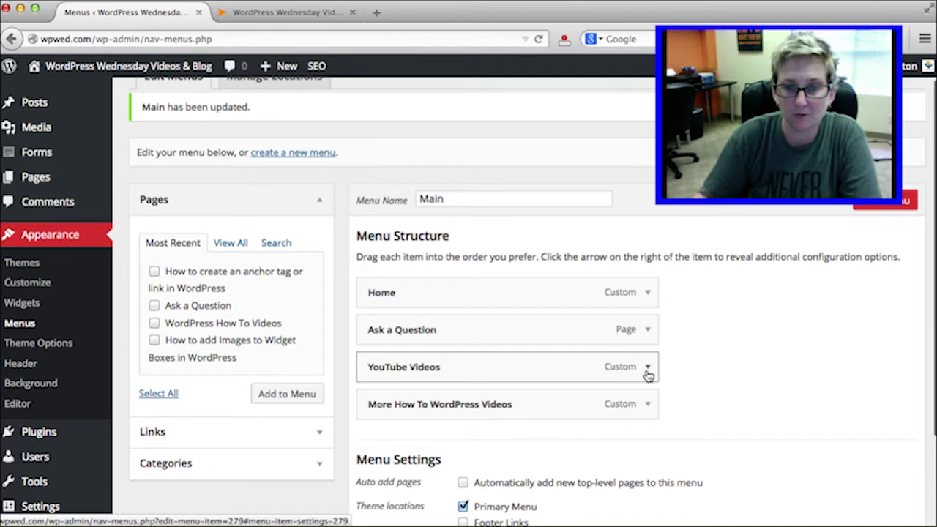
# Give the YouTube Videos menu item the title attribute "WordPress YouTube Videos"
pyautogui.click(647, 367)
pyautogui.scroll(-3, 574, 375)
pyautogui.click(548, 344)
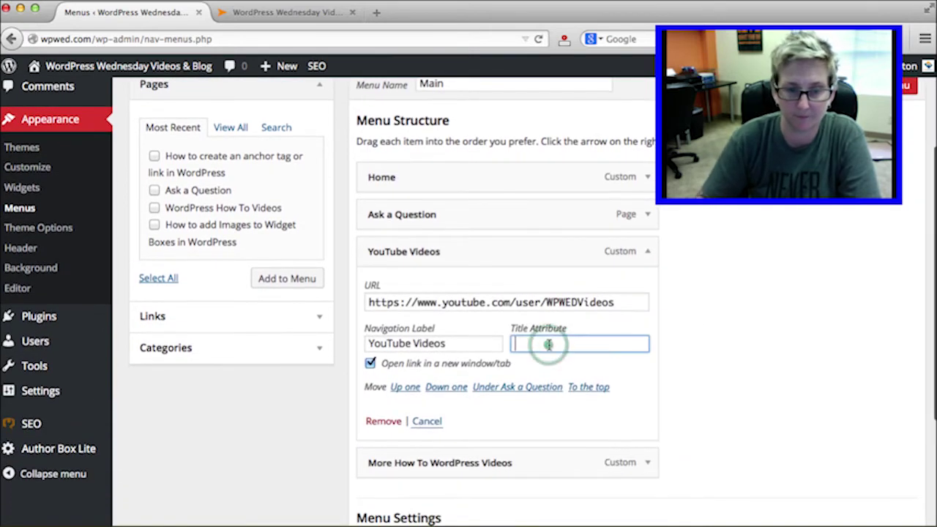
pyautogui.write('WordPress')
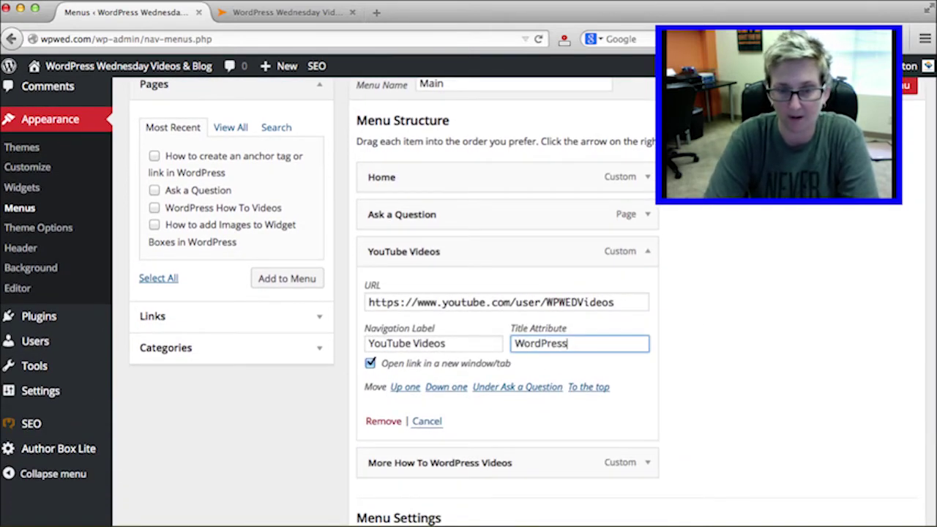
pyautogui.write(' YouTube Videos')
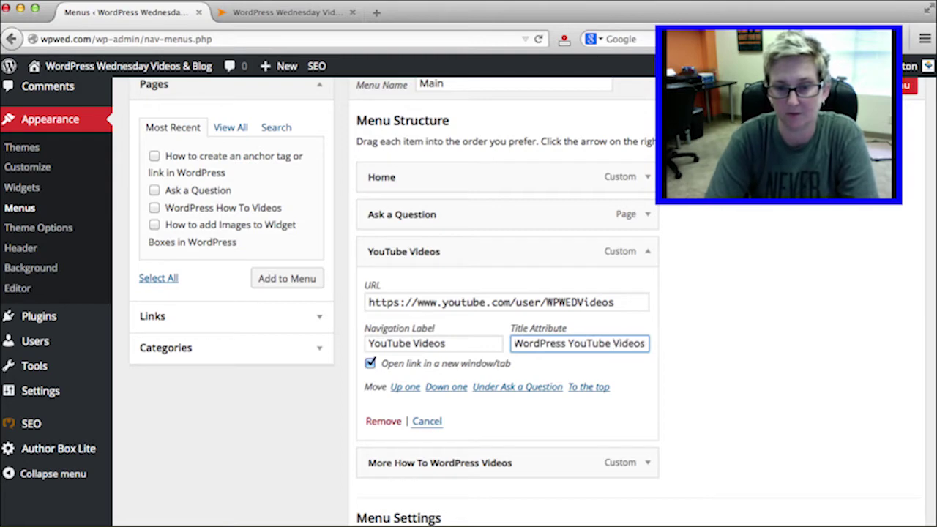
pyautogui.click(649, 252)
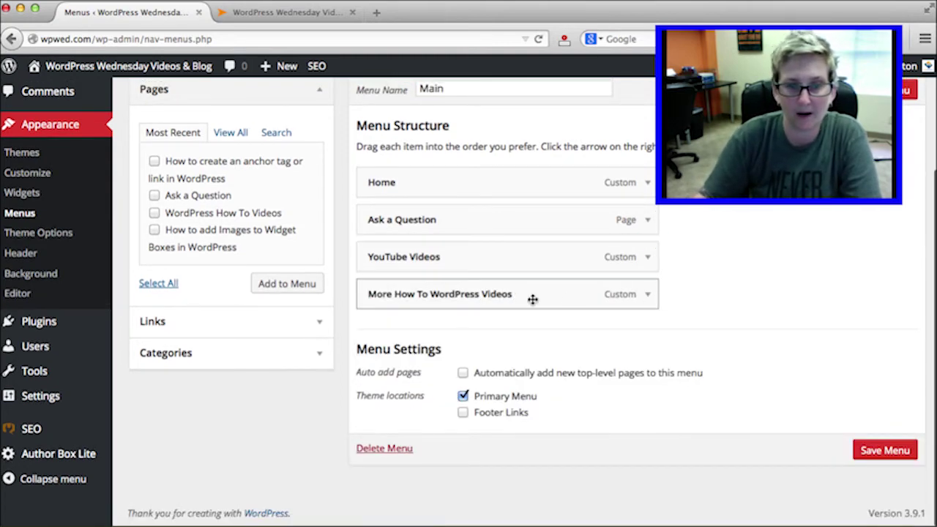
# Give the More How To WordPress Videos item the title attribute "WordPress Tutorials Videos" and save the menu
pyautogui.click(647, 294)
pyautogui.click(575, 387)
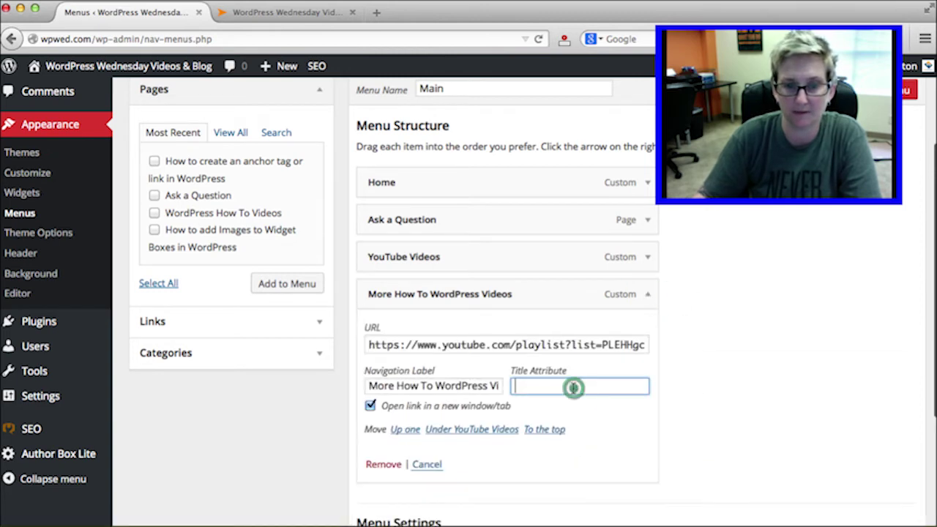
pyautogui.write('WordPress Tutorials')
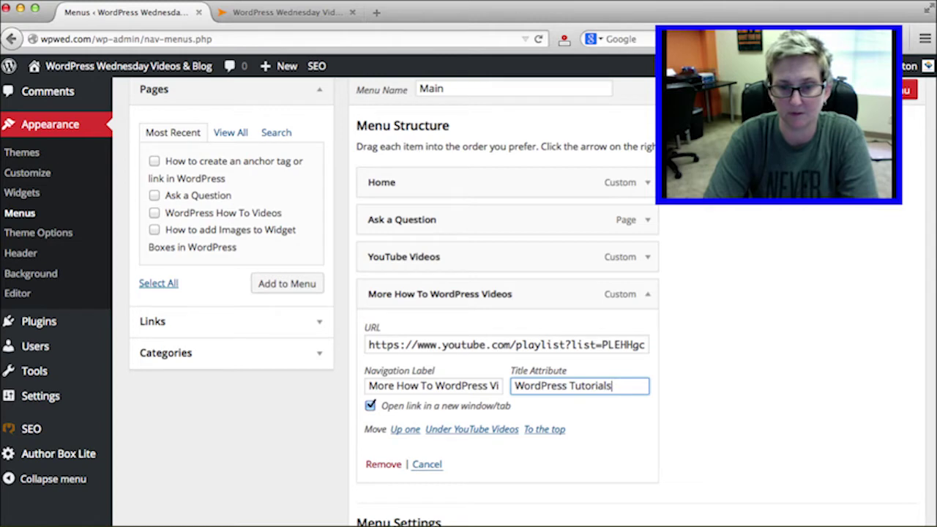
pyautogui.write('Videos')
pyautogui.scroll(-2, 784, 377)
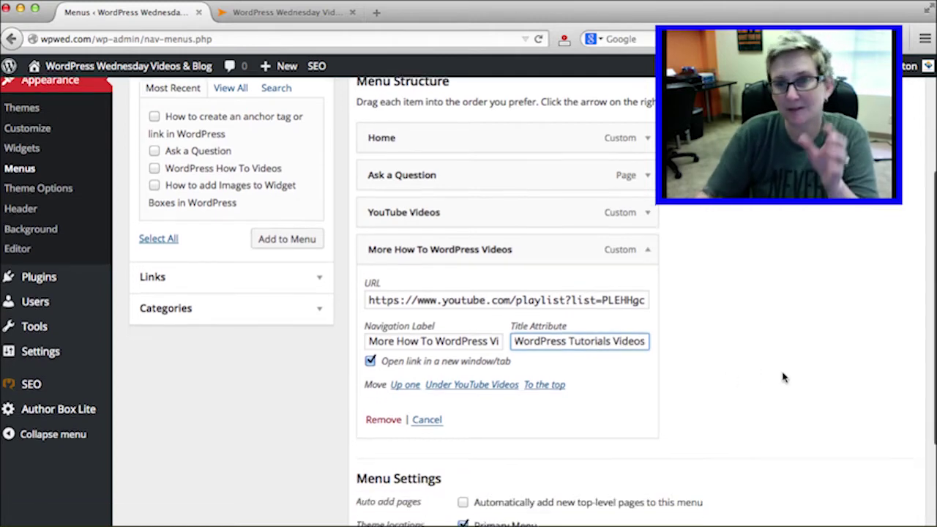
pyautogui.scroll(-5, 767, 396)
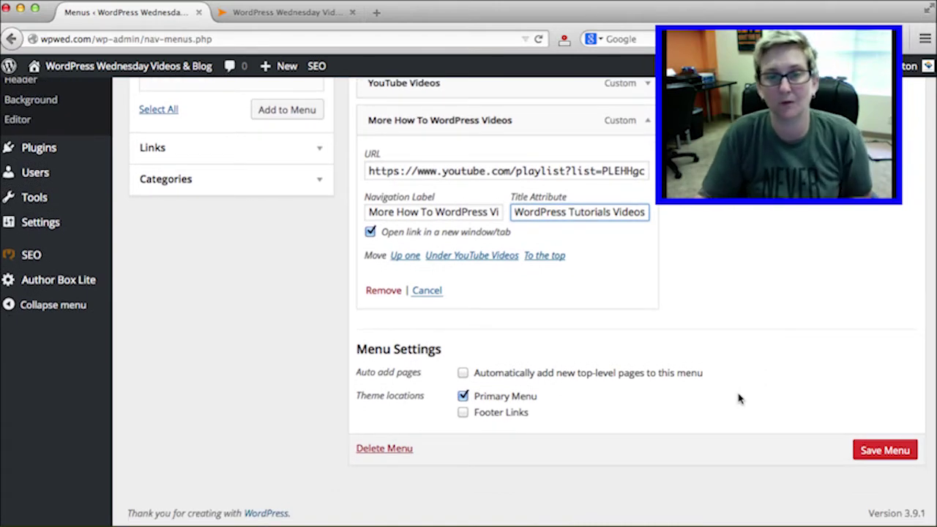
pyautogui.scroll(8, 746, 397)
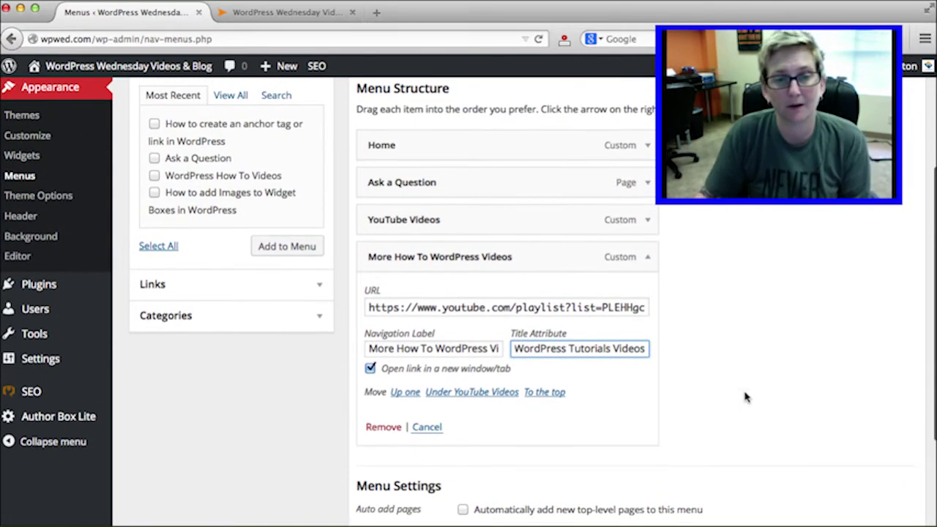
pyautogui.scroll(-8, 719, 397)
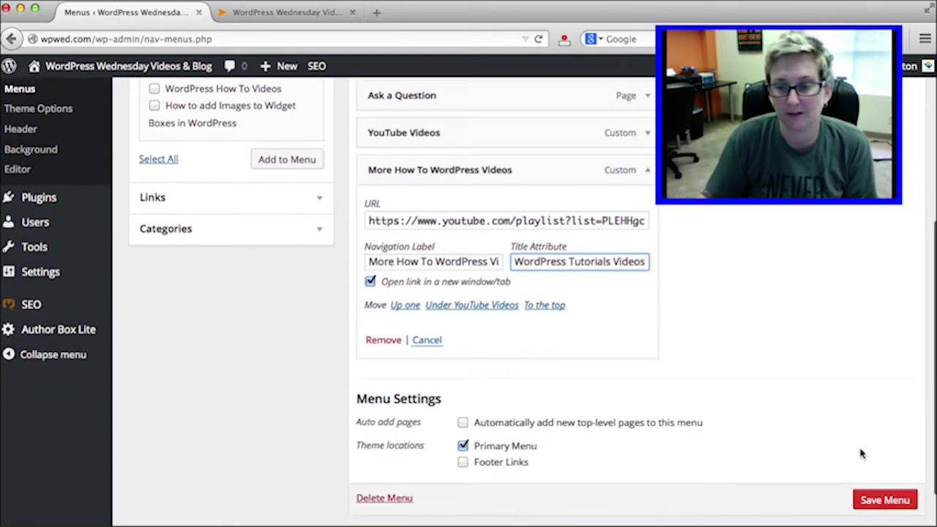
pyautogui.click(875, 450)
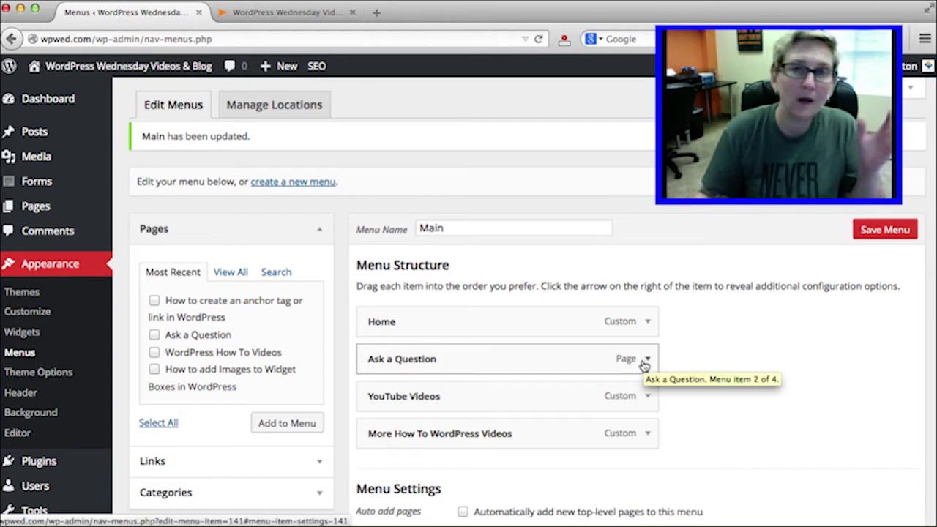
# View the navigation on the live site and return to the menu editor
pyautogui.click(285, 13)
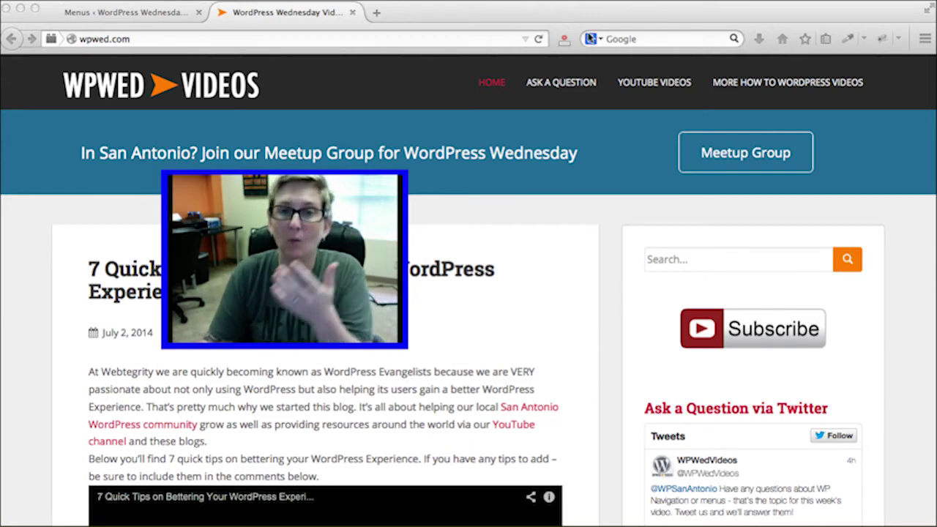
pyautogui.click(140, 14)
pyautogui.click(647, 359)
# In the Main menu editor, add a custom link with the URL "#" and the link text "Featured Articles"
pyautogui.scroll(-1, 703, 368)
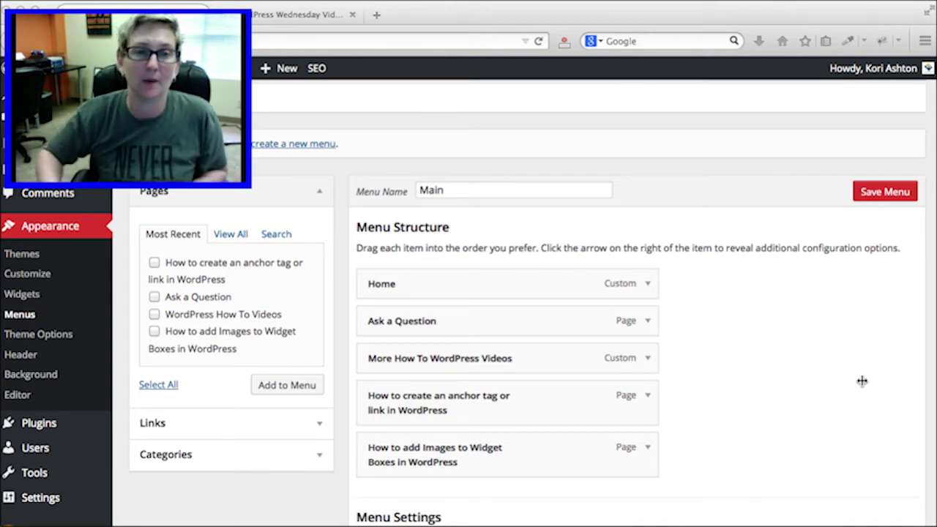
pyautogui.click(214, 429)
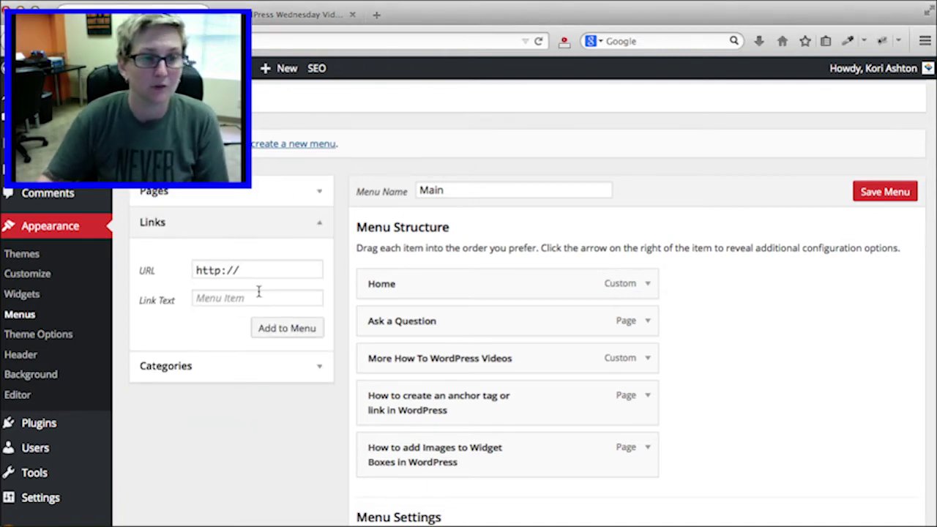
pyautogui.click(251, 274)
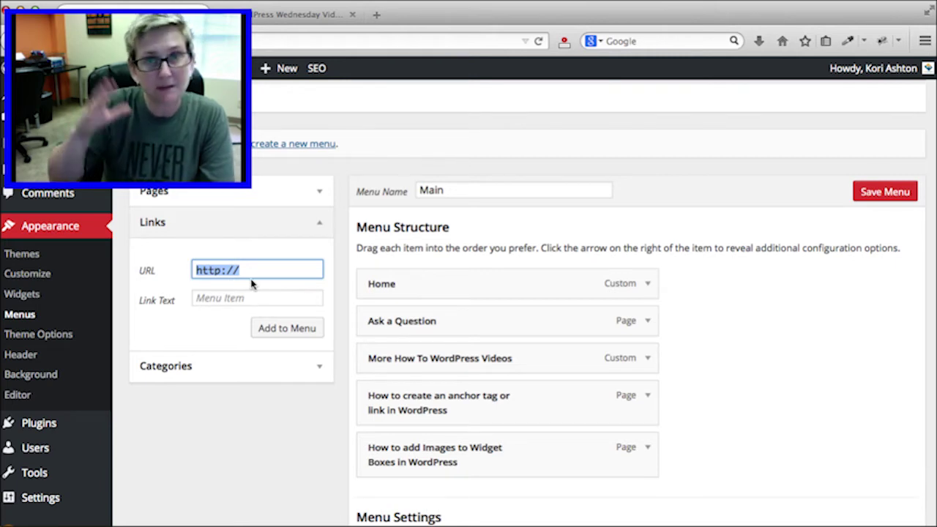
pyautogui.write('#')
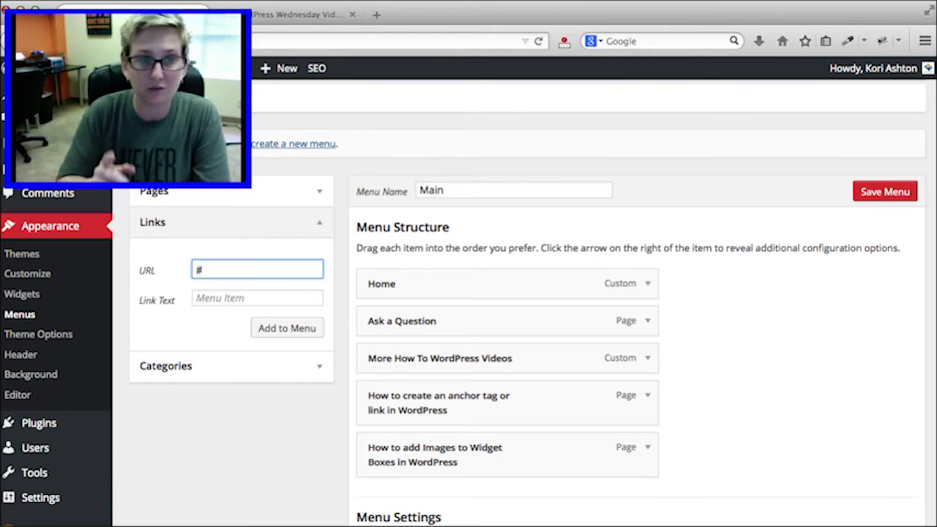
pyautogui.press('Tab')
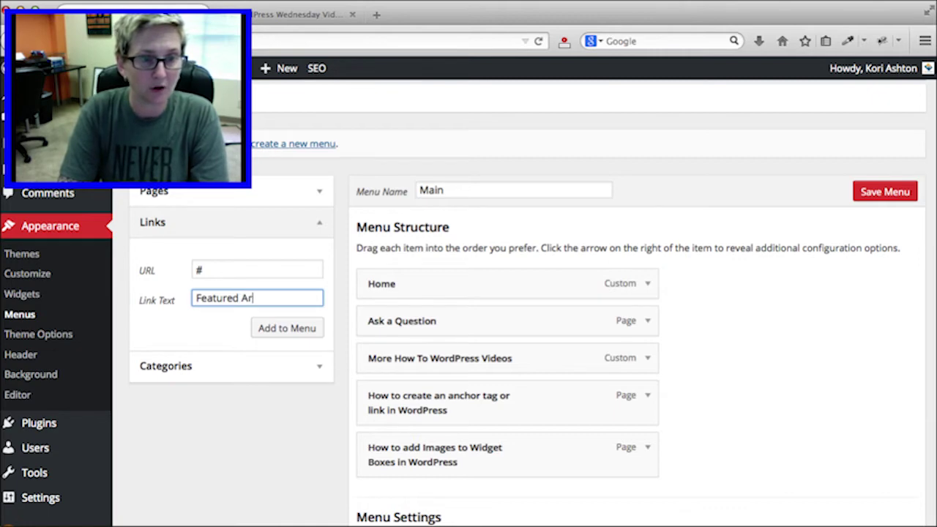
pyautogui.click(286, 331)
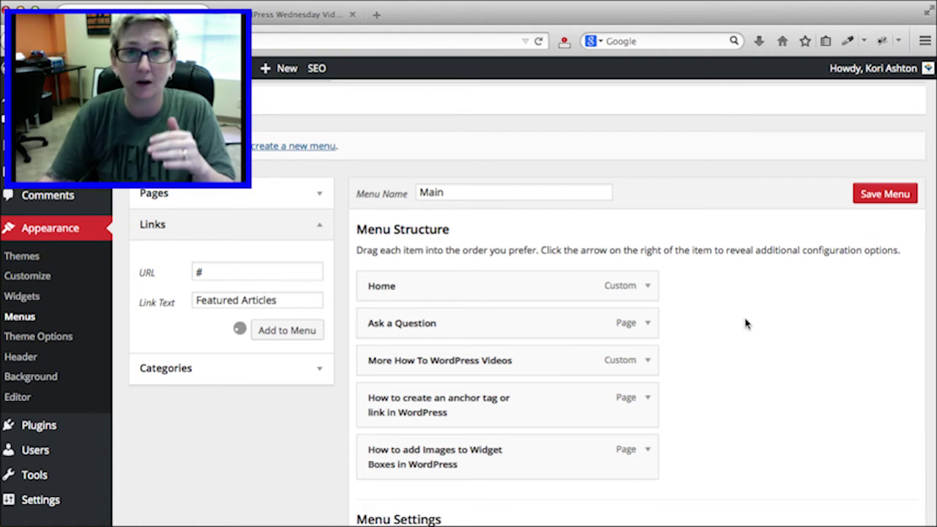
# Move Featured Articles above the anchor tag and widget images pages, and nest both pages beneath it as sub items
pyautogui.scroll(-2, 745, 325)
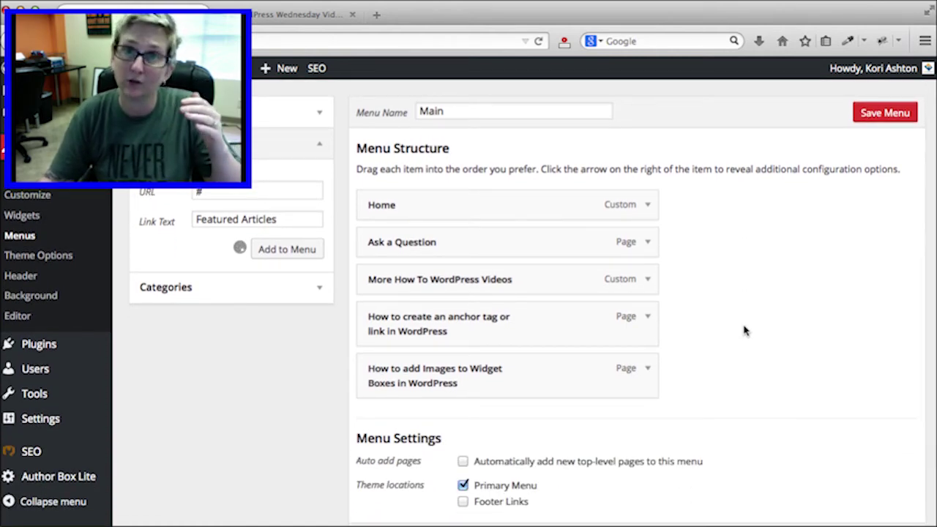
pyautogui.moveTo(473, 427); pyautogui.dragTo(472, 319)
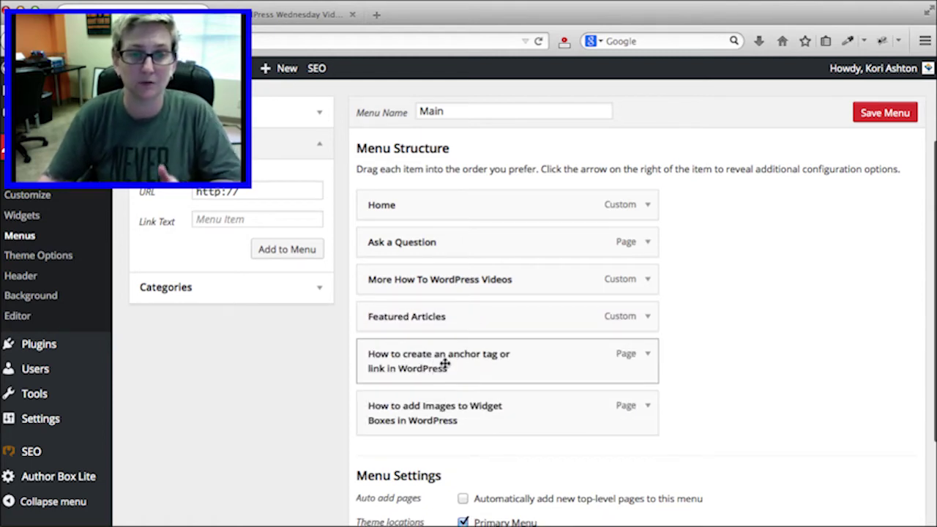
pyautogui.moveTo(438, 367); pyautogui.dragTo(476, 368)
pyautogui.moveTo(461, 412); pyautogui.dragTo(480, 412)
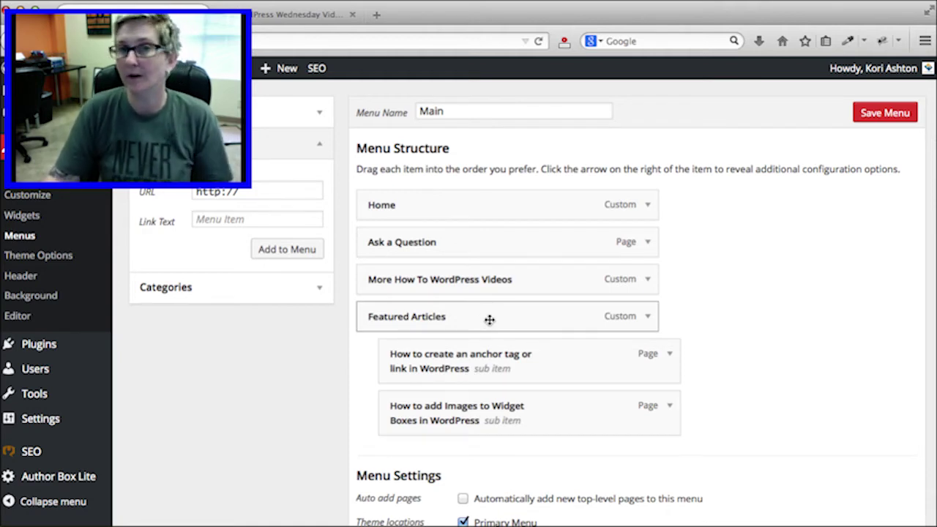
# Clear the placeholder URL of the Featured Articles menu item
pyautogui.click(648, 319)
pyautogui.click(475, 366)
pyautogui.press('BackSpace')
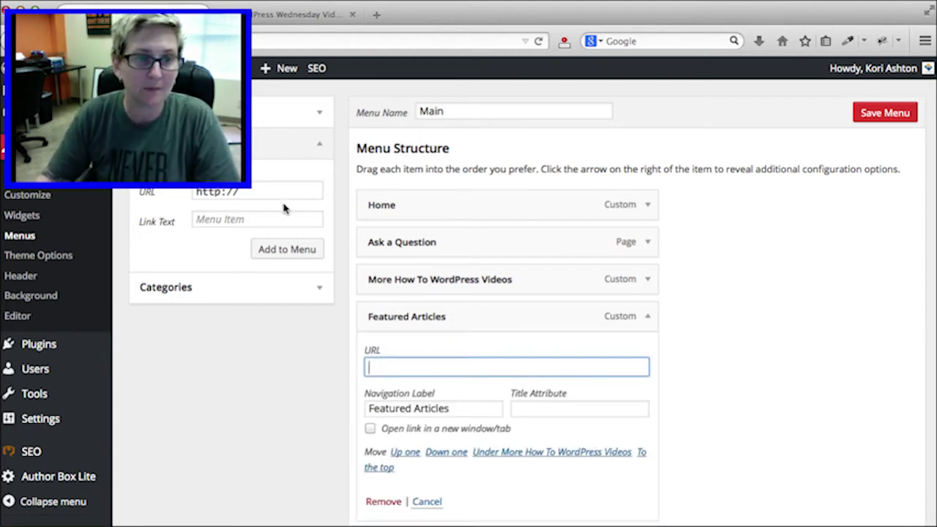
pyautogui.click(211, 334)
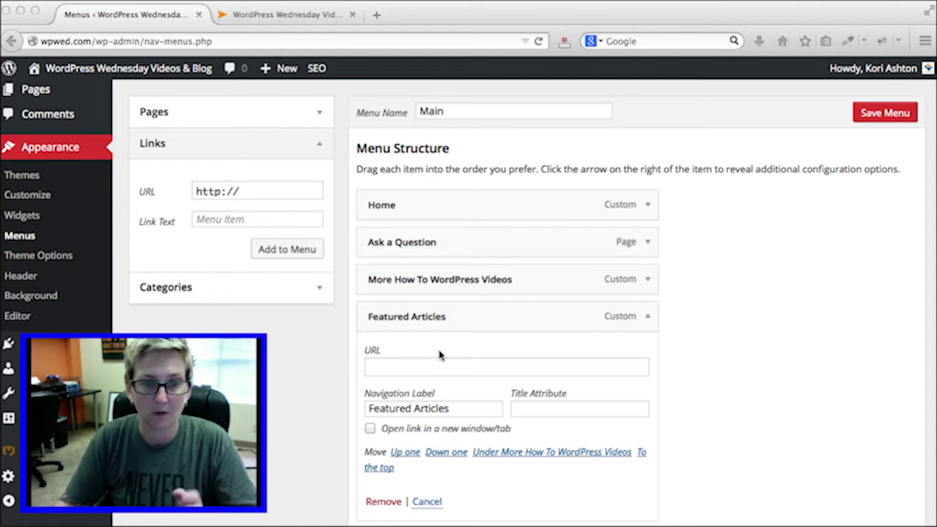
# Give the Featured Articles item the title attribute "Featured WordPress Help Articles" and save the menu
pyautogui.click(571, 412)
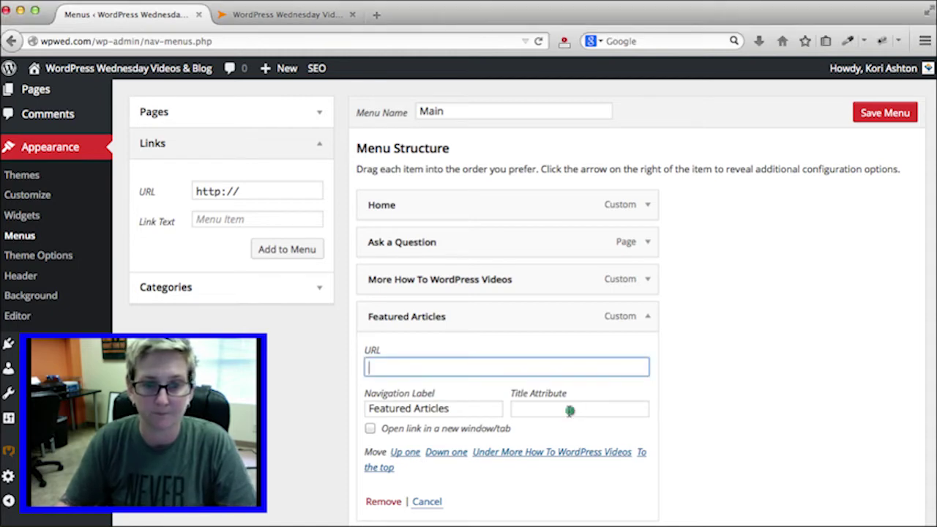
pyautogui.click(557, 410)
pyautogui.write('Featured WordPre')
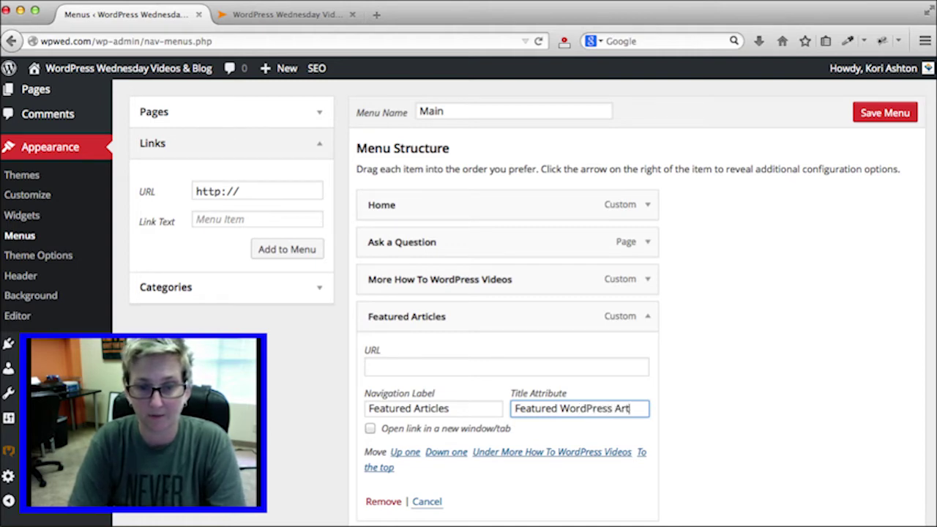
pyautogui.write('ss Help Articles')
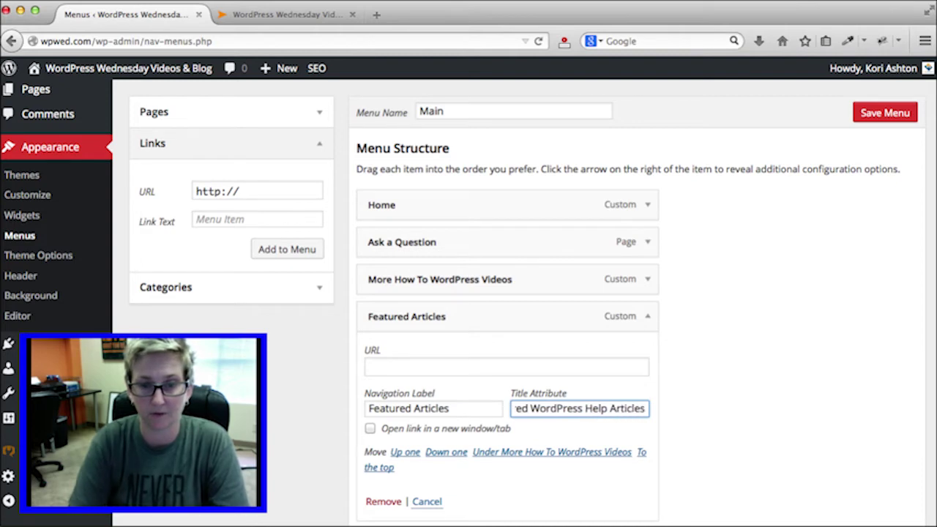
pyautogui.click(870, 114)
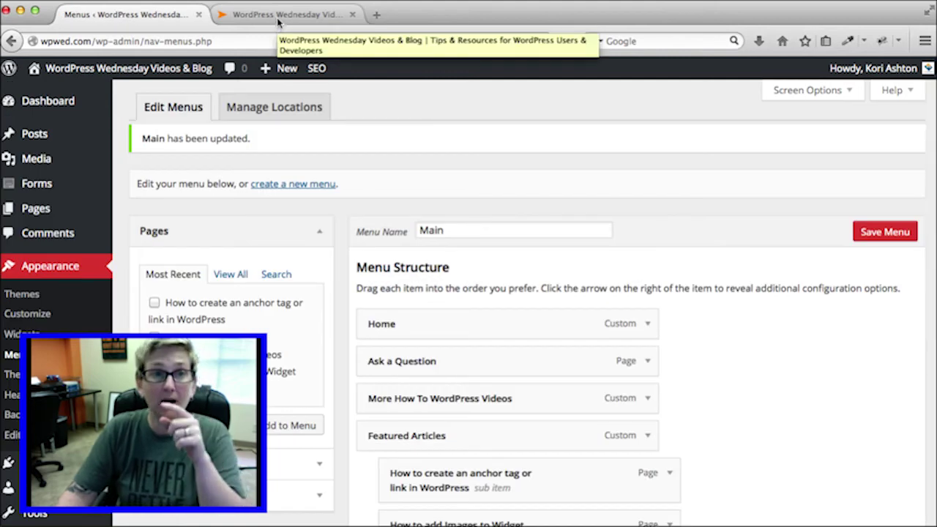
# Reload the home page of the live site and check its main navigation
pyautogui.click(279, 16)
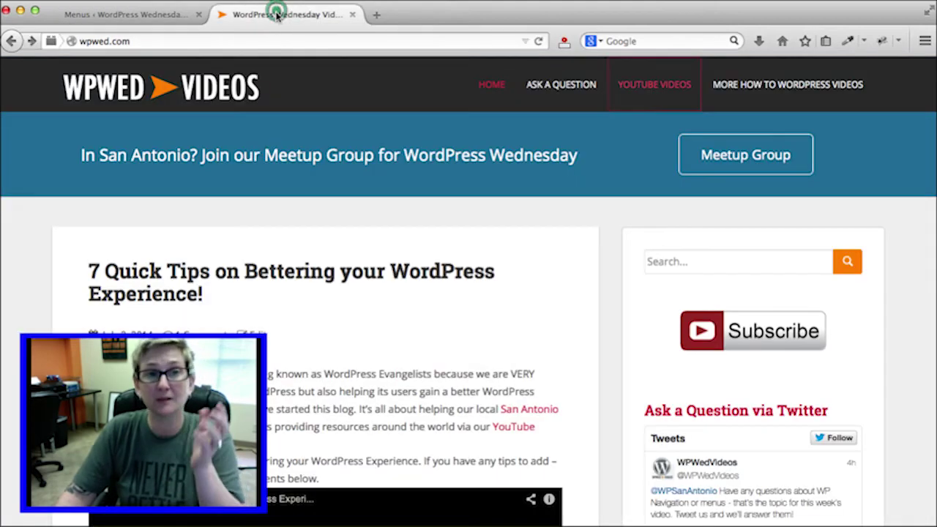
pyautogui.click(185, 103)
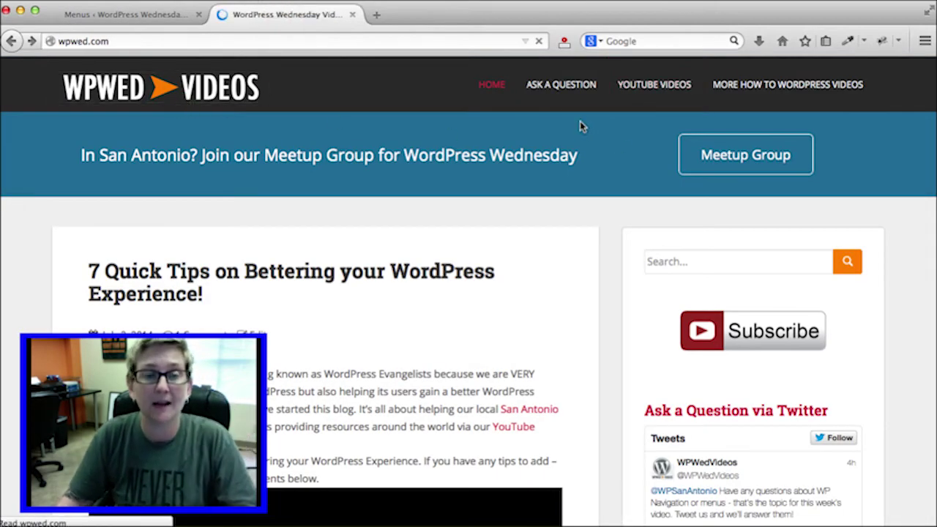
pyautogui.moveTo(803, 86)
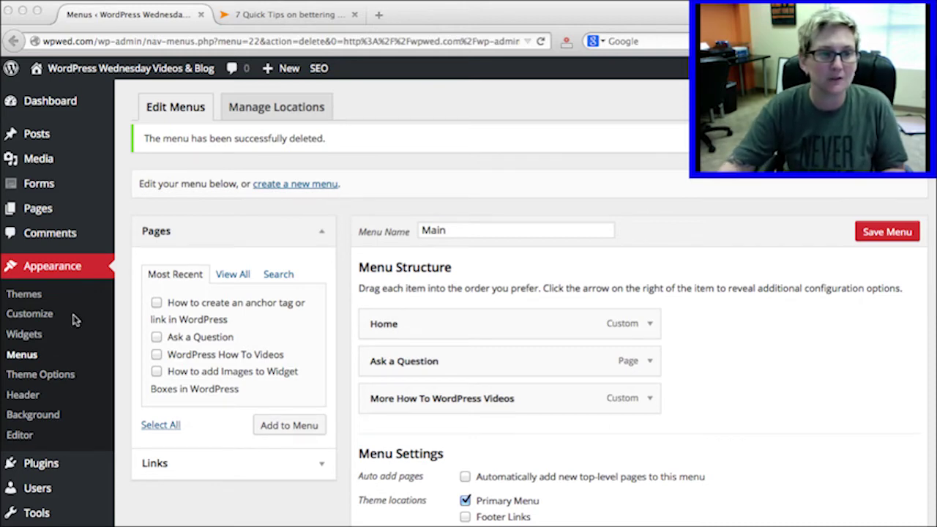
# Create a new menu named "Sidebar_Featured_Articles" and check the list of menus available for editing
pyautogui.click(346, 210)
pyautogui.click(294, 185)
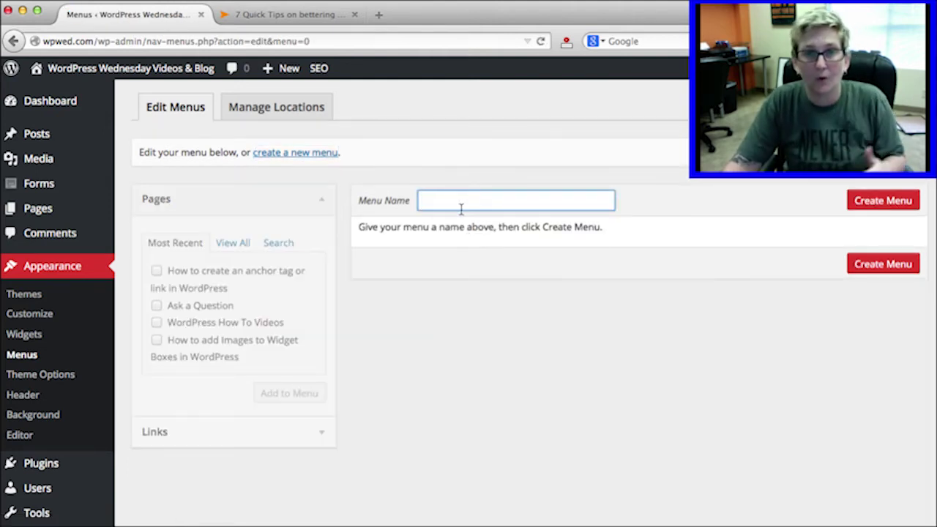
pyautogui.click(453, 200)
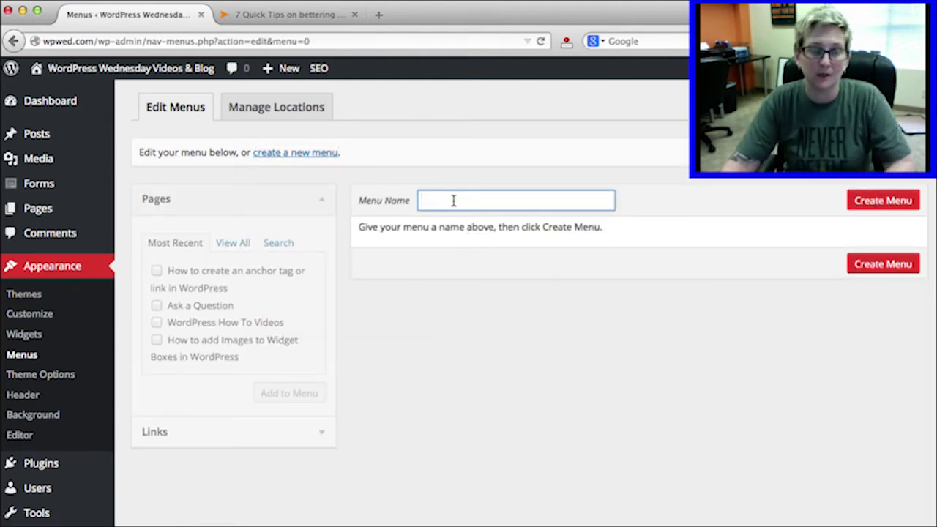
pyautogui.write('Sibe')
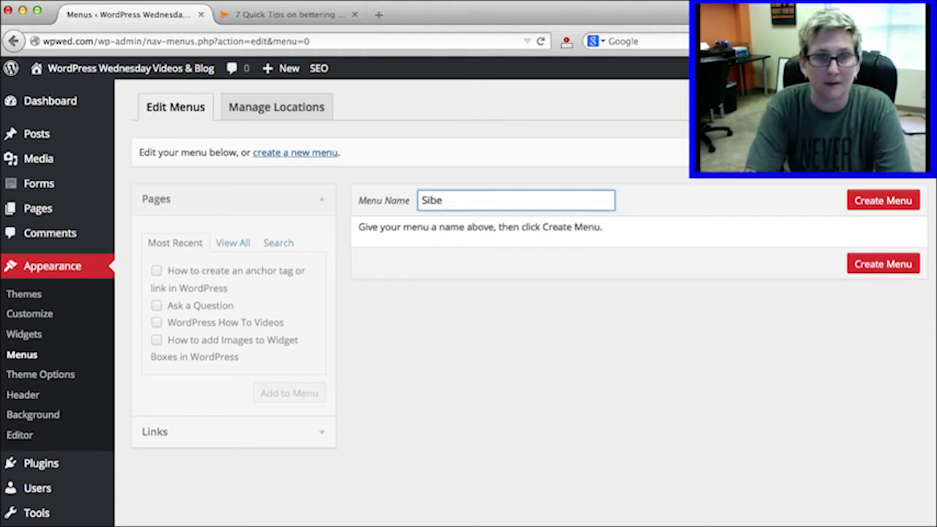
pyautogui.press('BackSpace')
pyautogui.press('BackSpace')
pyautogui.write('debar')
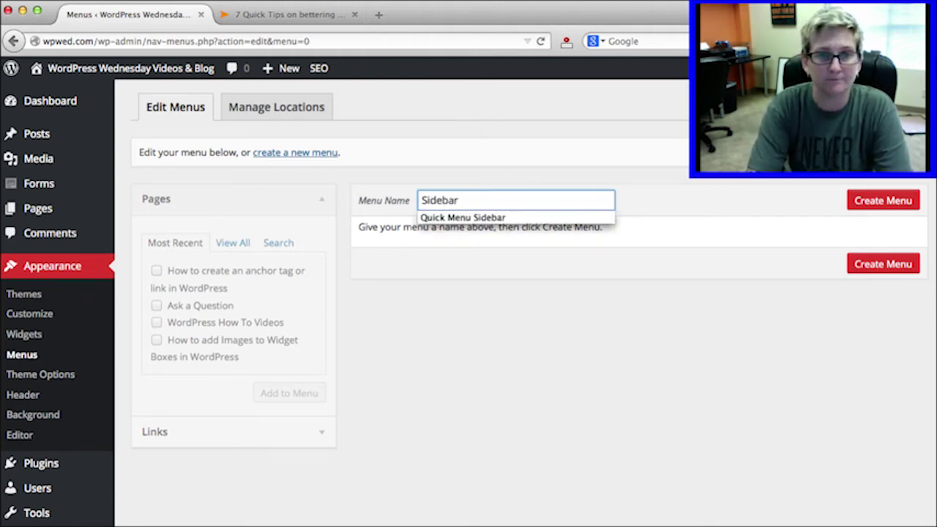
pyautogui.write('_Featured_Articles')
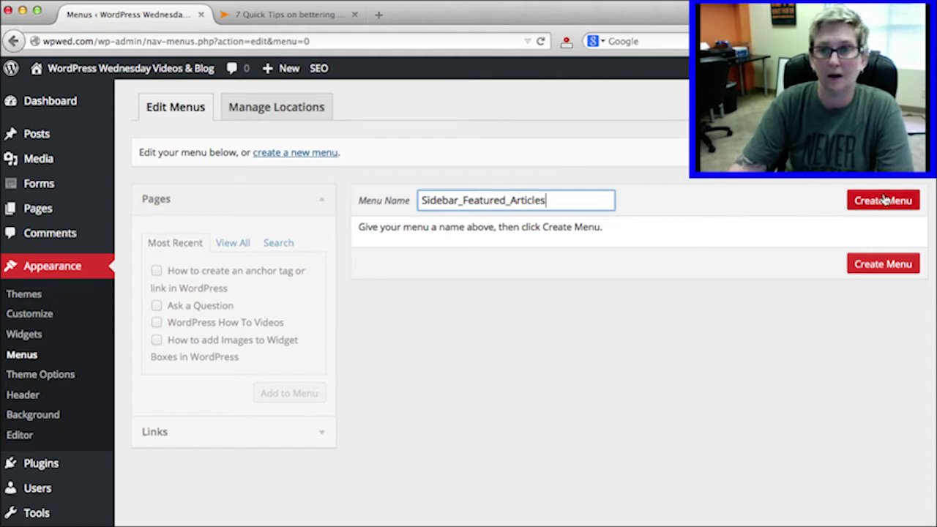
pyautogui.click(884, 199)
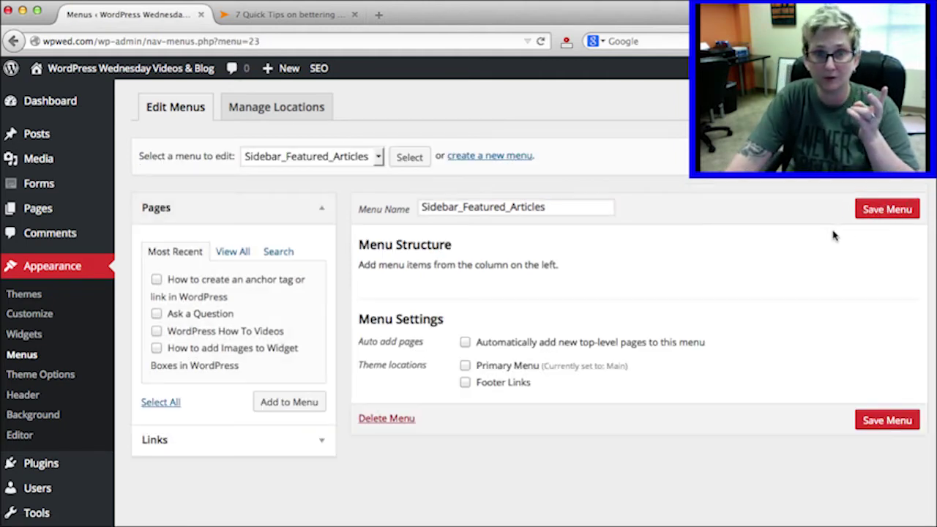
pyautogui.click(379, 158)
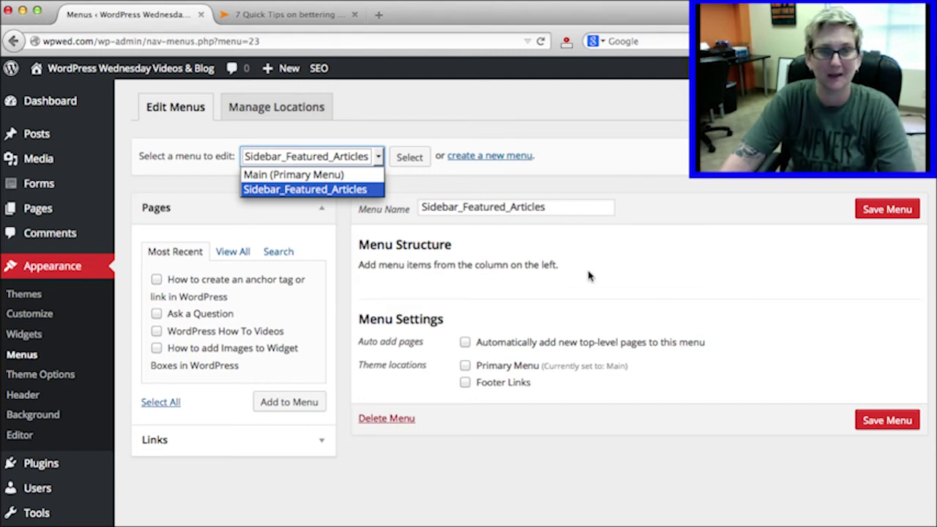
pyautogui.click(664, 275)
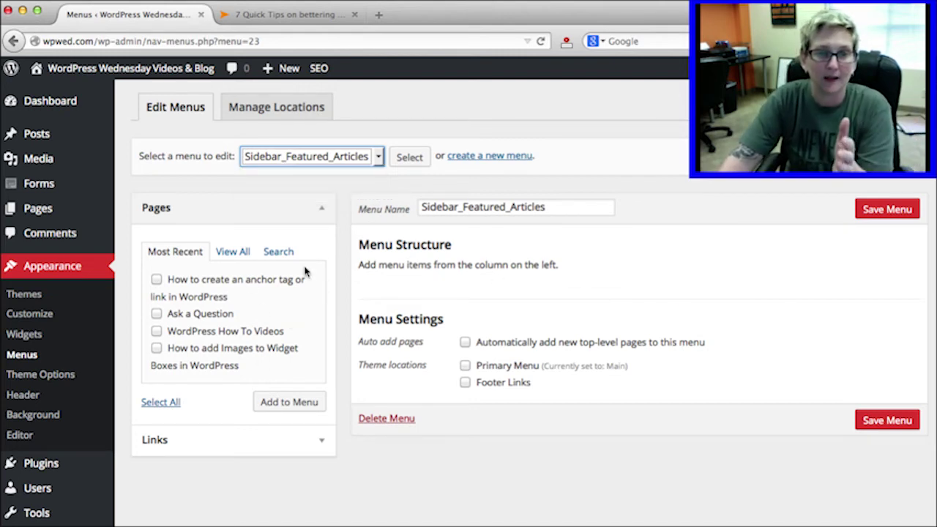
# Add the pages on creating an anchor tag or link and adding images to widget boxes to Sidebar_Featured_Articles, and save the menu
pyautogui.click(224, 284)
pyautogui.click(219, 347)
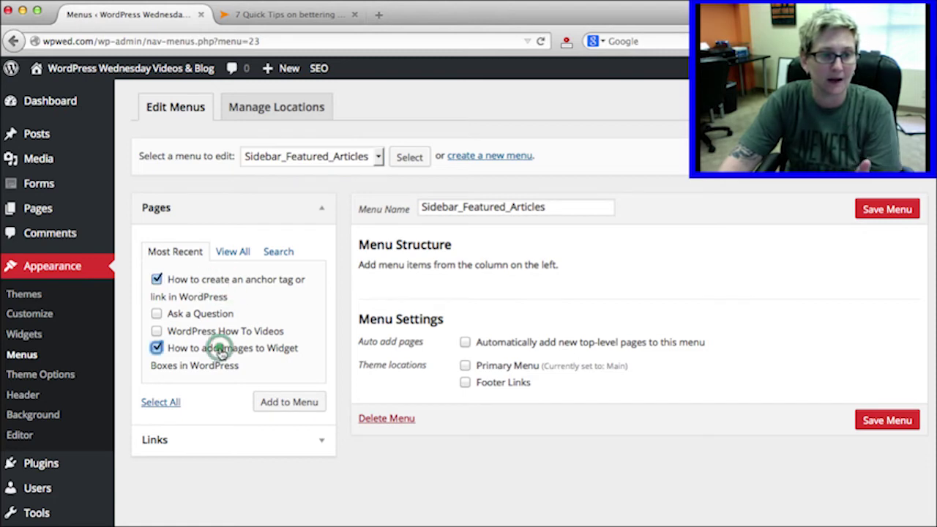
pyautogui.click(287, 402)
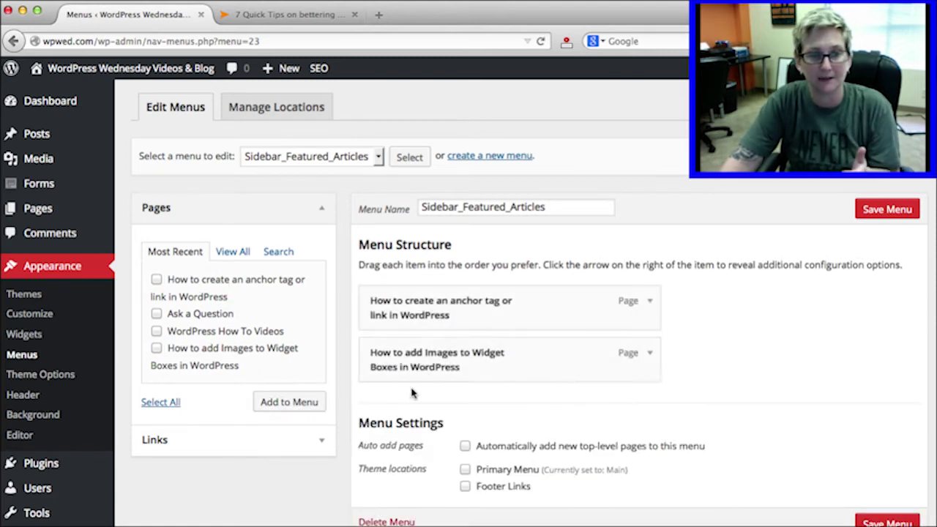
pyautogui.click(885, 517)
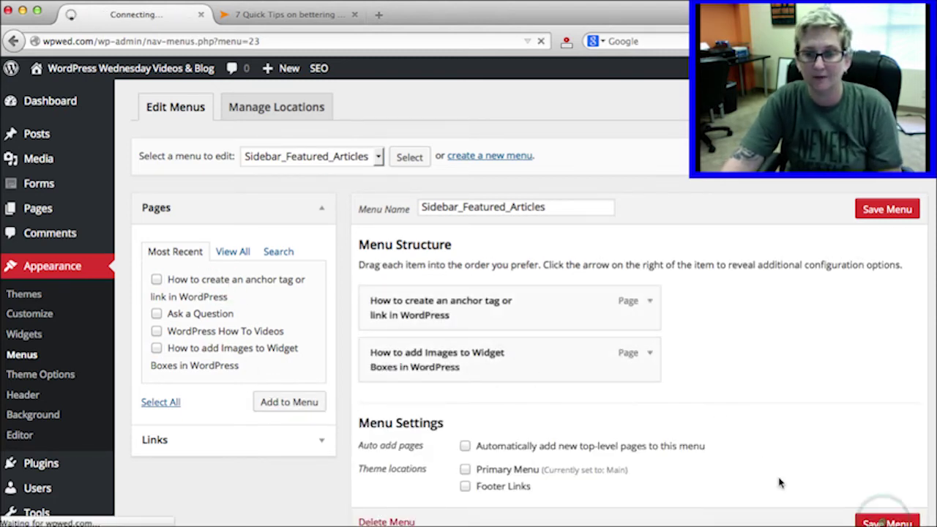
# Open the widget management page and look over the available widgets and the widget areas a Custom Menu can be placed in
pyautogui.click(49, 334)
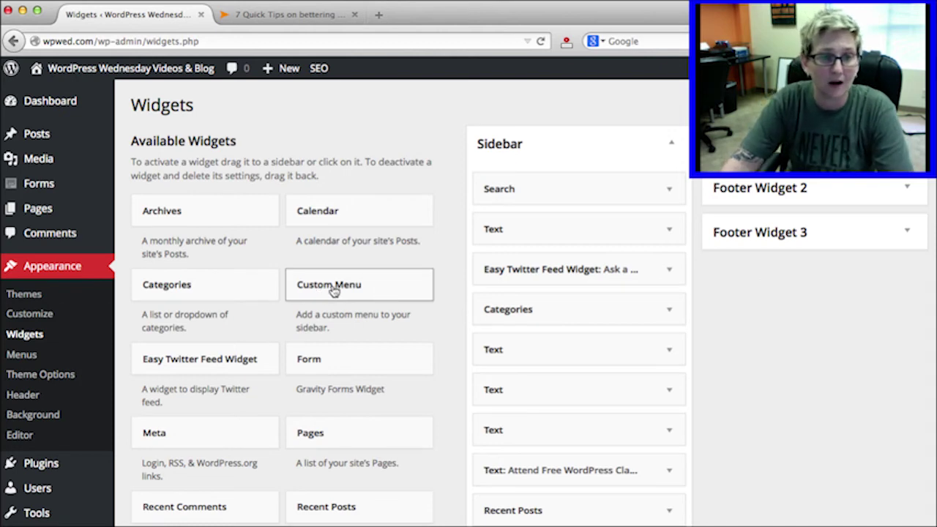
pyautogui.click(371, 289)
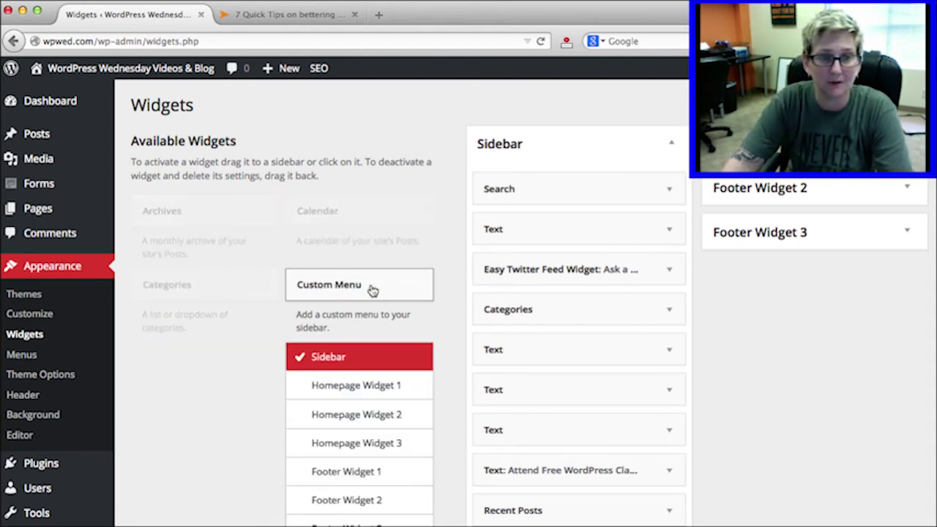
pyautogui.click(387, 289)
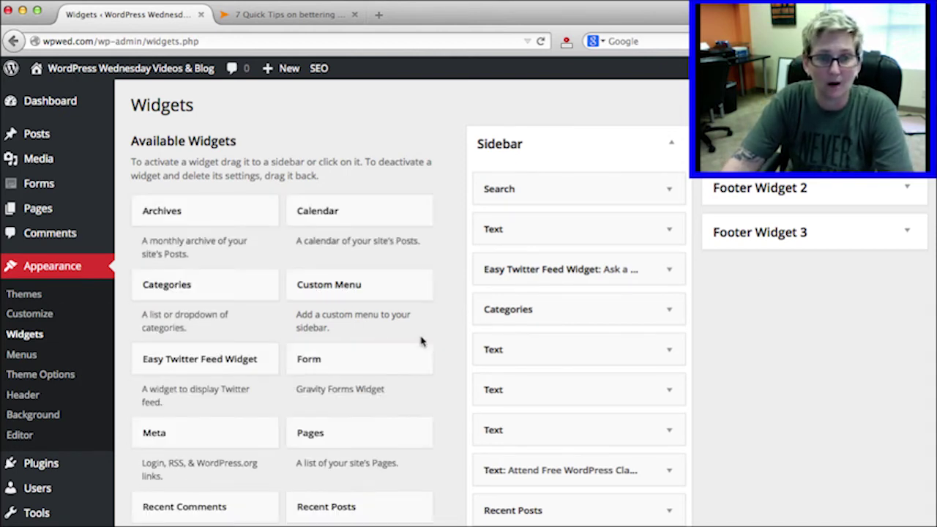
pyautogui.scroll(-5, 737, 362)
pyautogui.scroll(5, 736, 362)
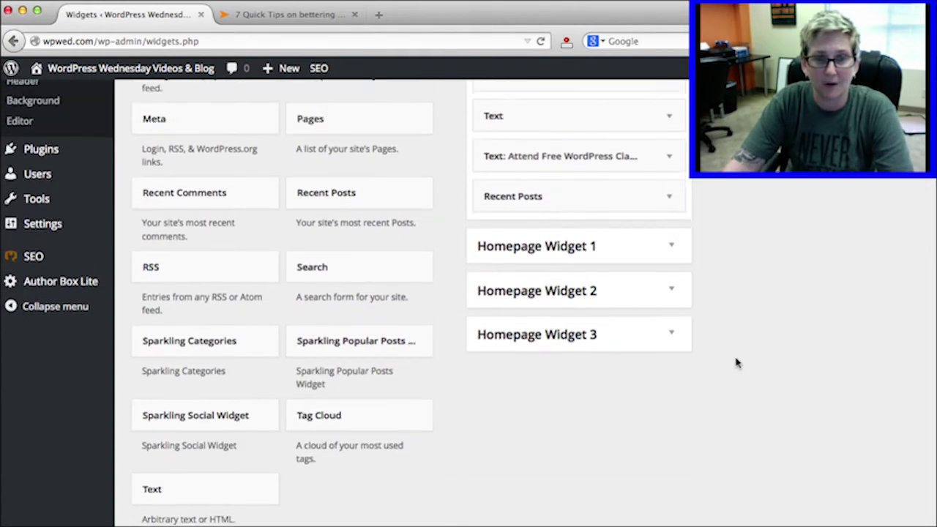
pyautogui.scroll(-2, 737, 361)
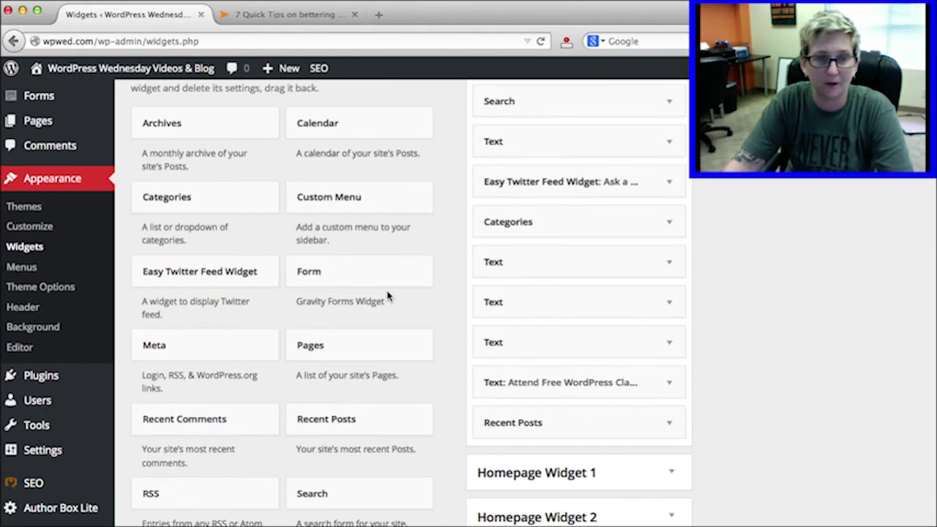
pyautogui.scroll(2, 858, 294)
# Add a Custom Menu widget titled "Featured Articles" below Search in the Sidebar area, assign it the Sidebar_Featured_Articles menu, and save it
pyautogui.moveTo(327, 285); pyautogui.dragTo(518, 231)
pyautogui.click(537, 327)
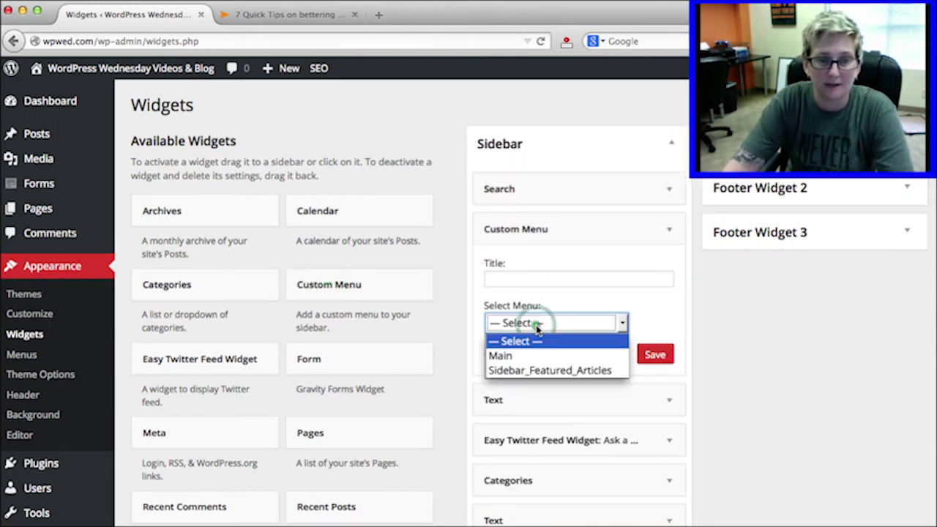
pyautogui.click(572, 372)
pyautogui.click(537, 278)
pyautogui.write('Featured Articles')
pyautogui.click(655, 355)
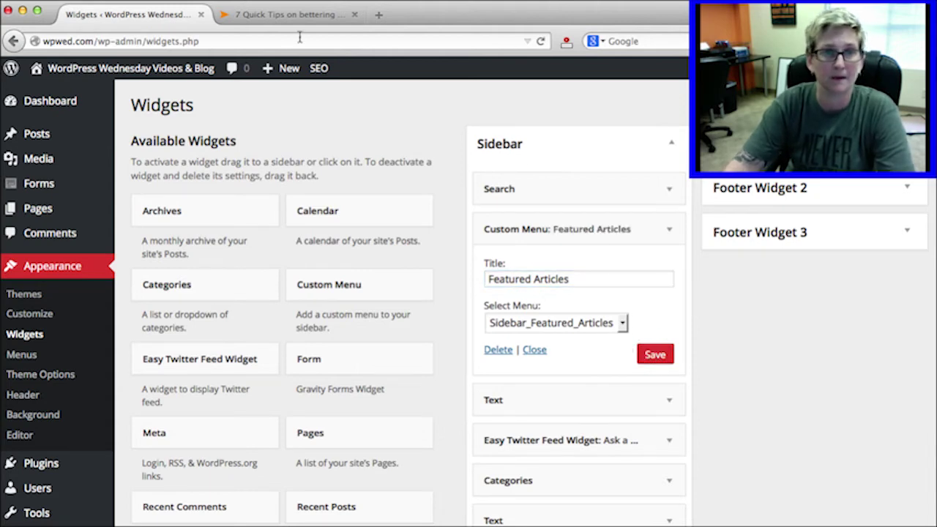
# Reload the "7 Quick Tips" post on the live site and check its sidebar for the custom menu
pyautogui.click(272, 15)
pyautogui.press('super+r')
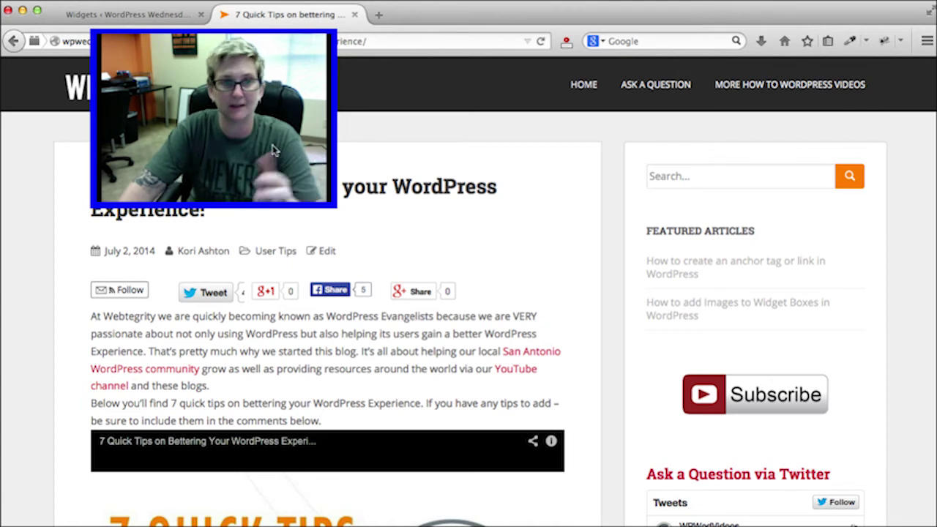
# Return to the menu editor for Sidebar_Featured_Articles and examine the Pages and Links boxes that supply menu items
pyautogui.click(131, 15)
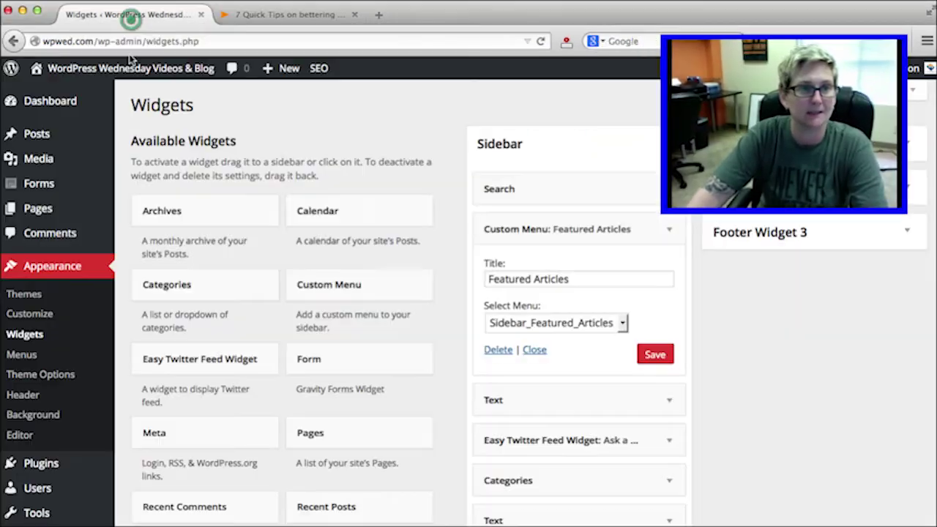
pyautogui.click(27, 355)
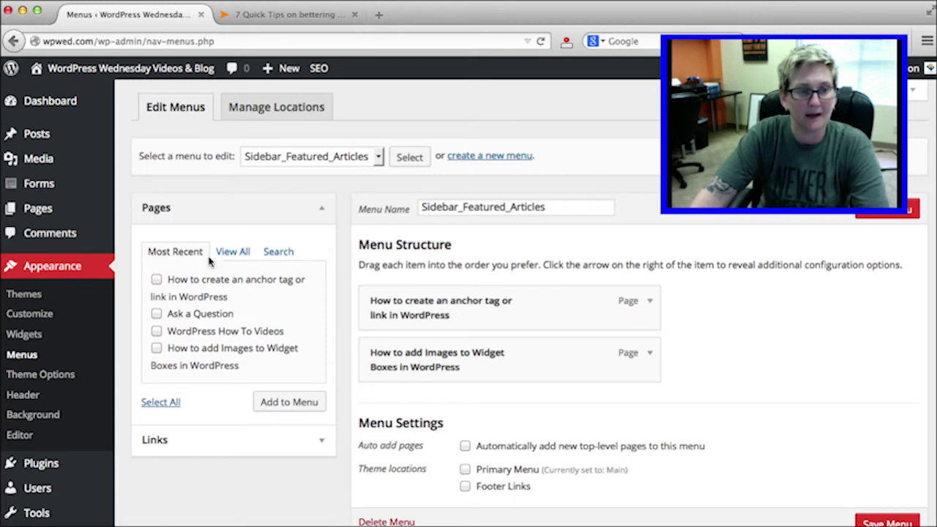
pyautogui.click(321, 208)
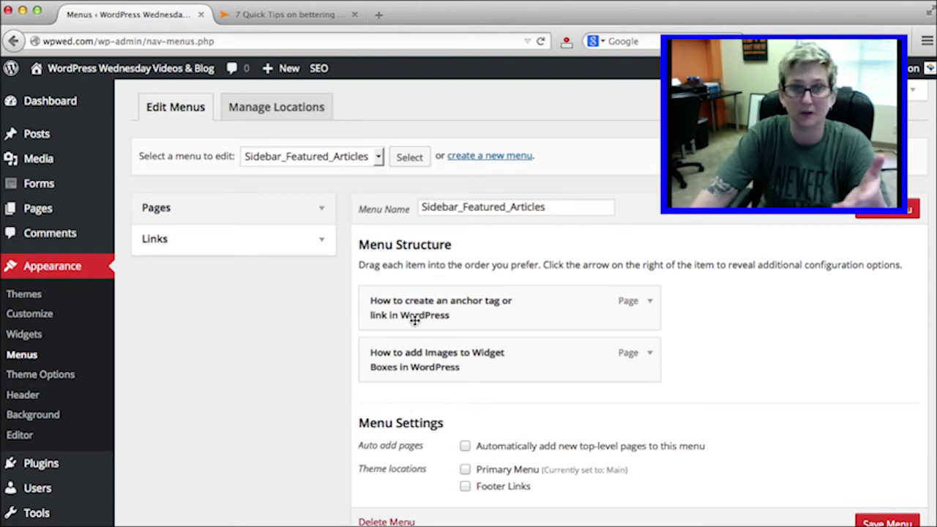
pyautogui.click(322, 243)
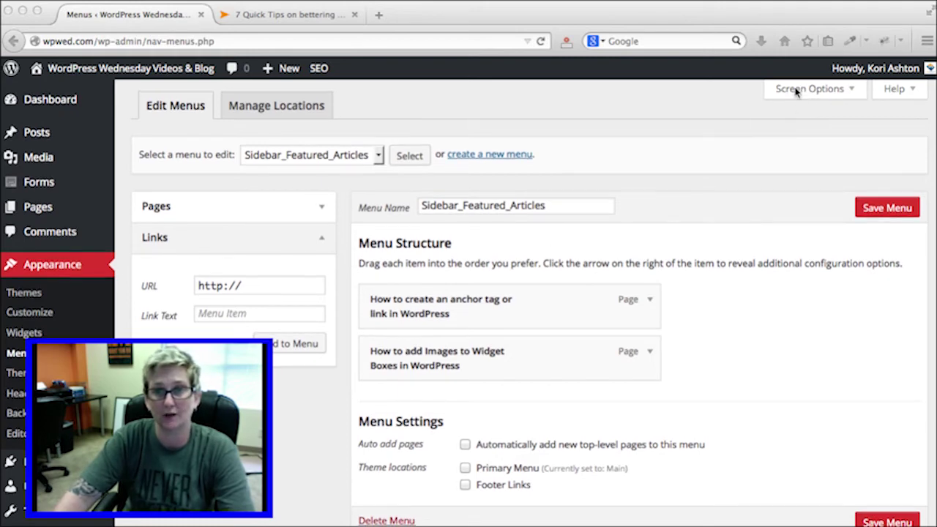
# Enable Posts and Categories in the menu editor's screen options and check the boxes available for adding items
pyautogui.click(799, 91)
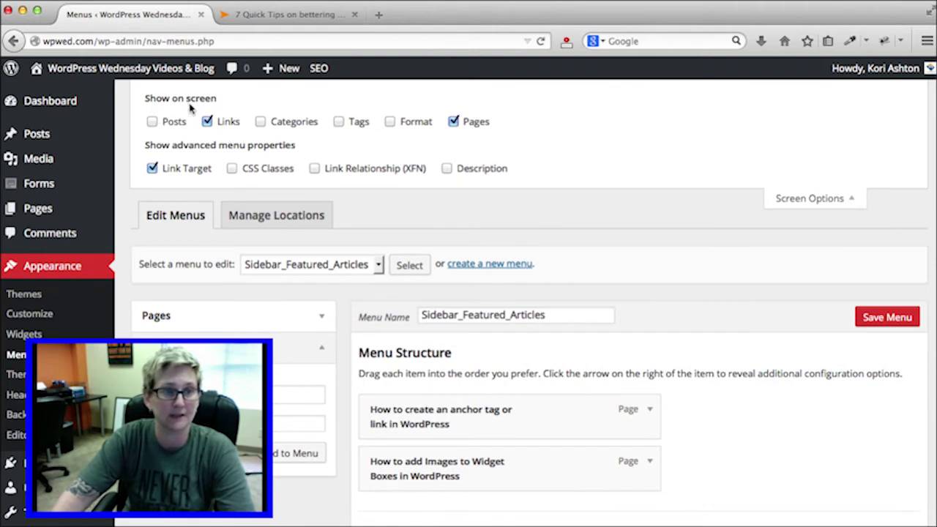
pyautogui.click(152, 122)
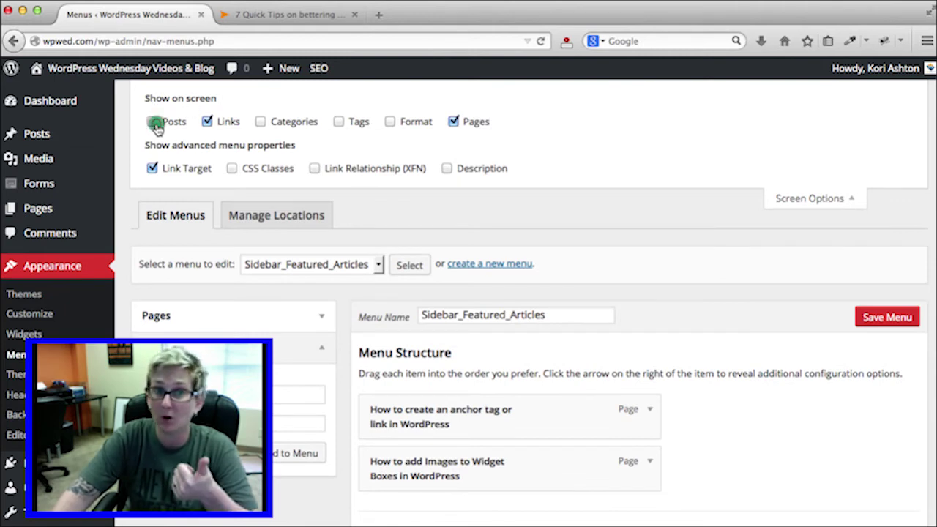
pyautogui.click(261, 122)
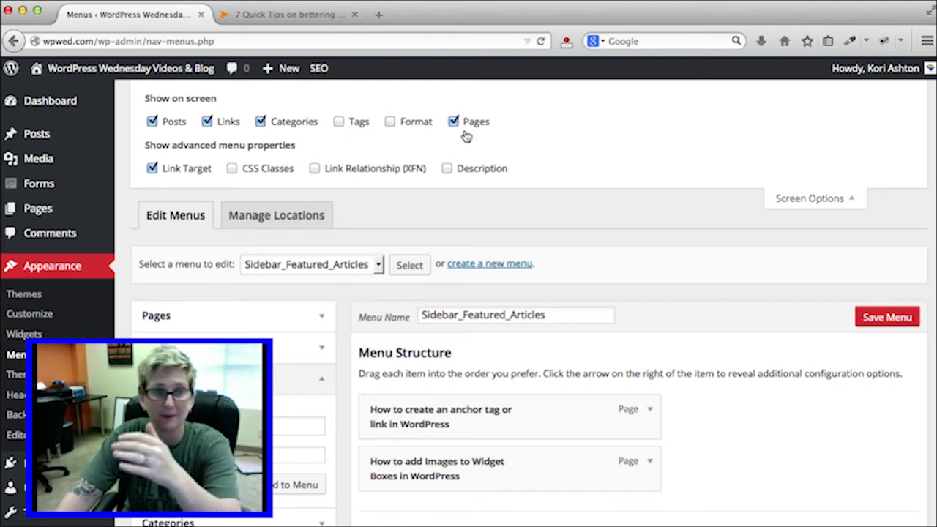
pyautogui.click(811, 201)
pyautogui.scroll(-2, 724, 202)
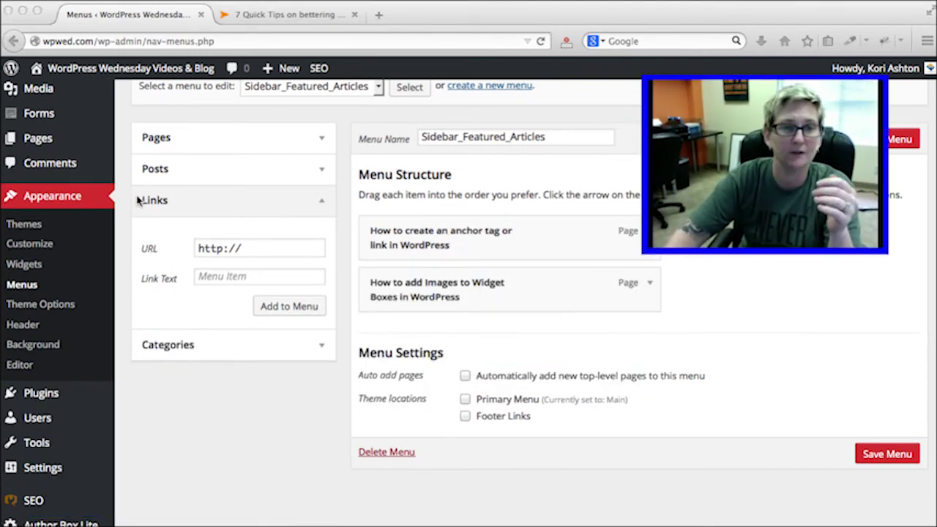
pyautogui.scroll(2, 168, 176)
# Look into the Posts and Categories boxes and add the User Tips category to the Sidebar_Featured_Articles menu
pyautogui.click(323, 240)
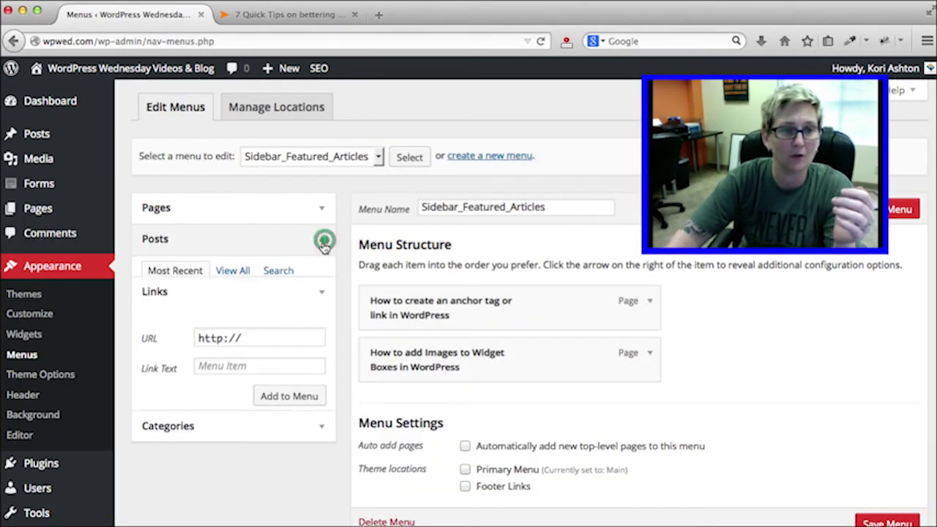
pyautogui.click(324, 239)
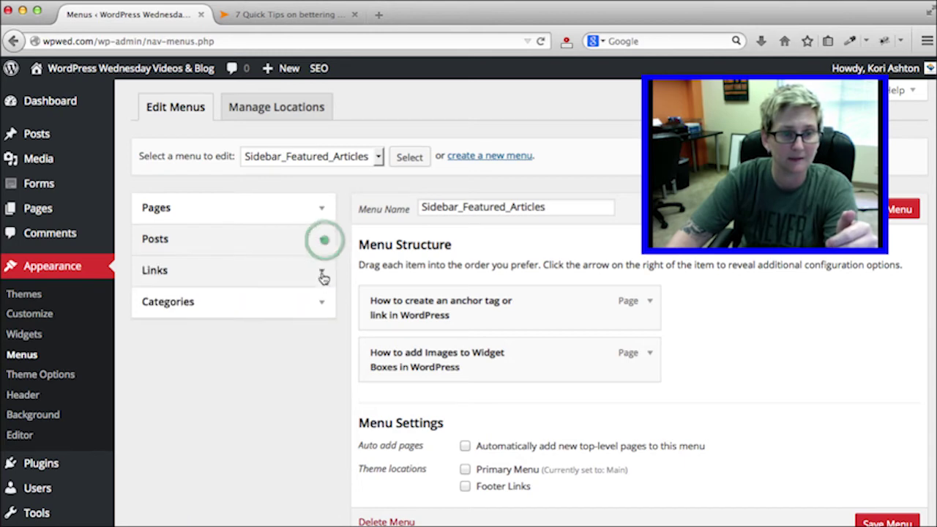
pyautogui.click(324, 306)
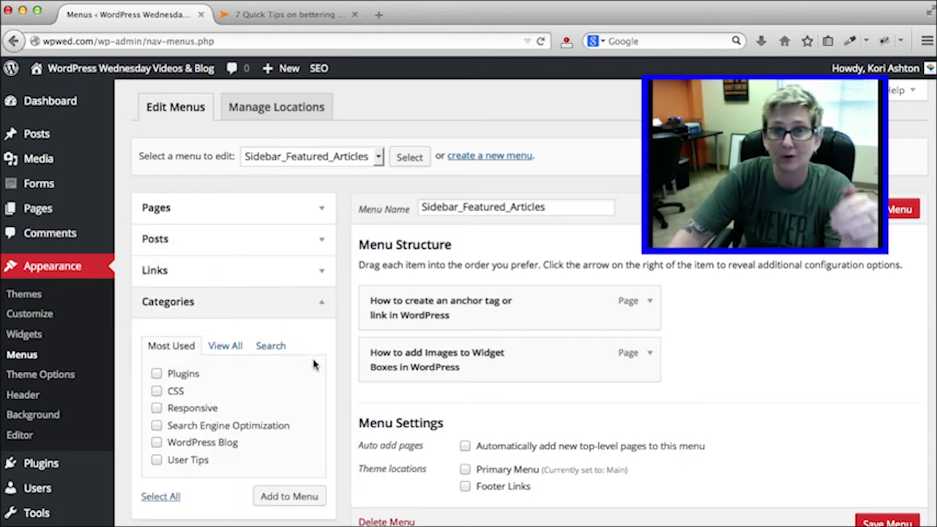
pyautogui.scroll(-1, 238, 410)
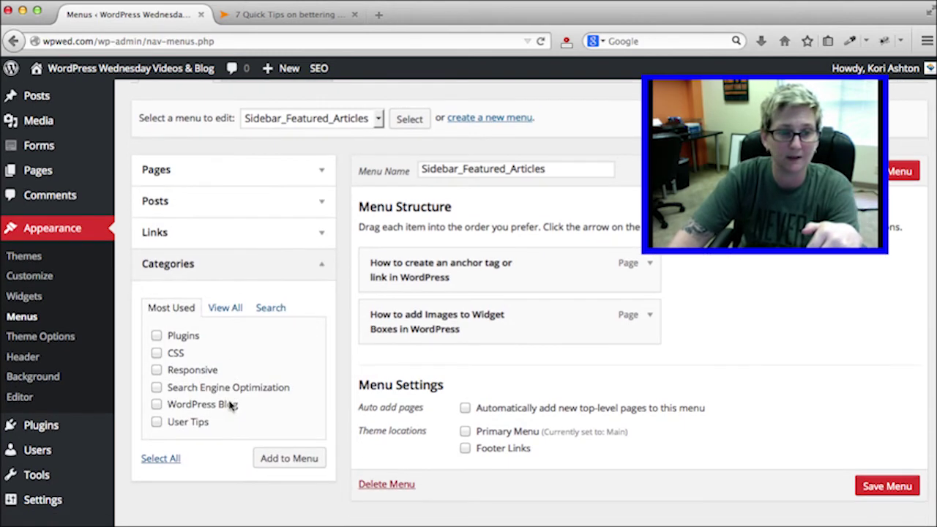
pyautogui.click(156, 422)
pyautogui.click(272, 459)
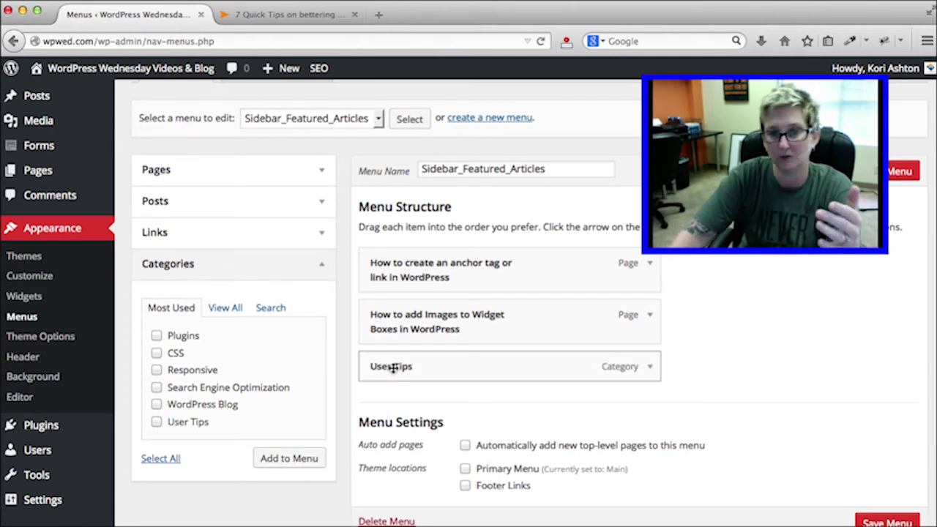
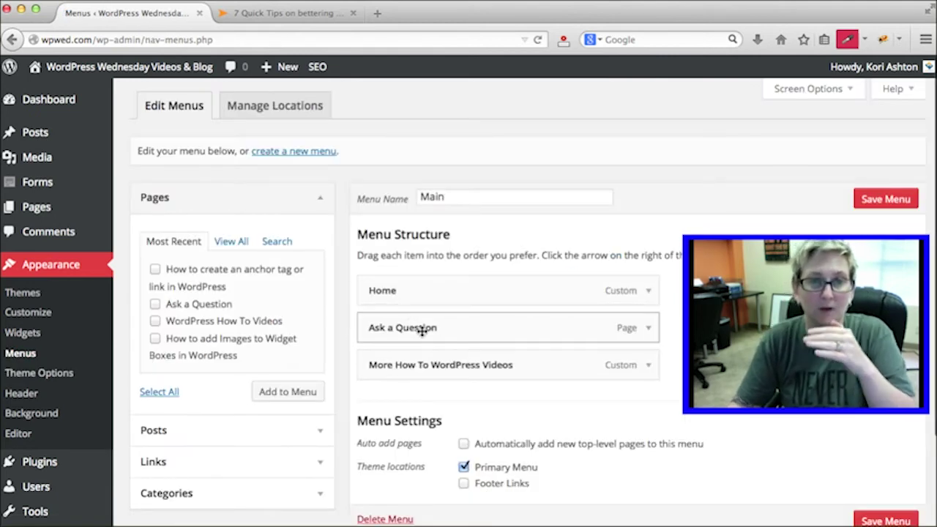
# Move Ask a Question below More How To WordPress Videos in the Main menu, save it, and check the order on the live site
pyautogui.moveTo(435, 329); pyautogui.dragTo(440, 371)
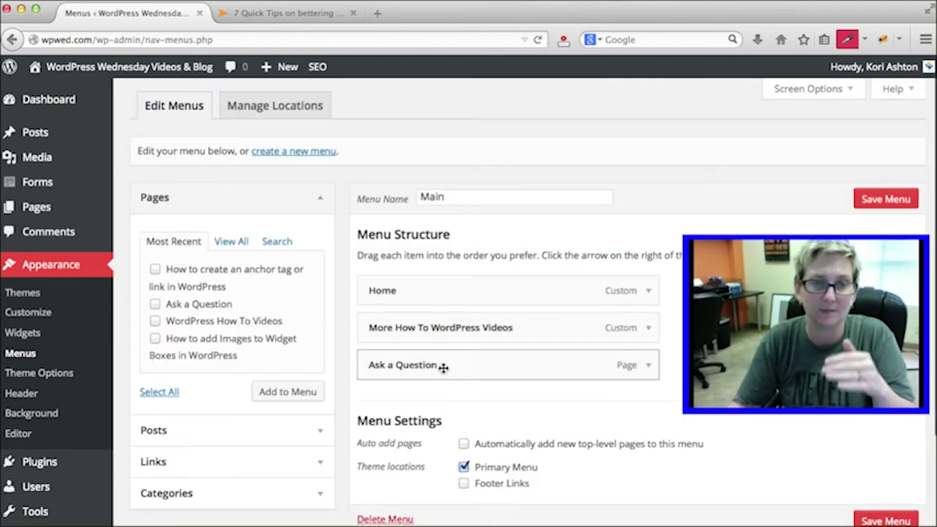
pyautogui.click(873, 201)
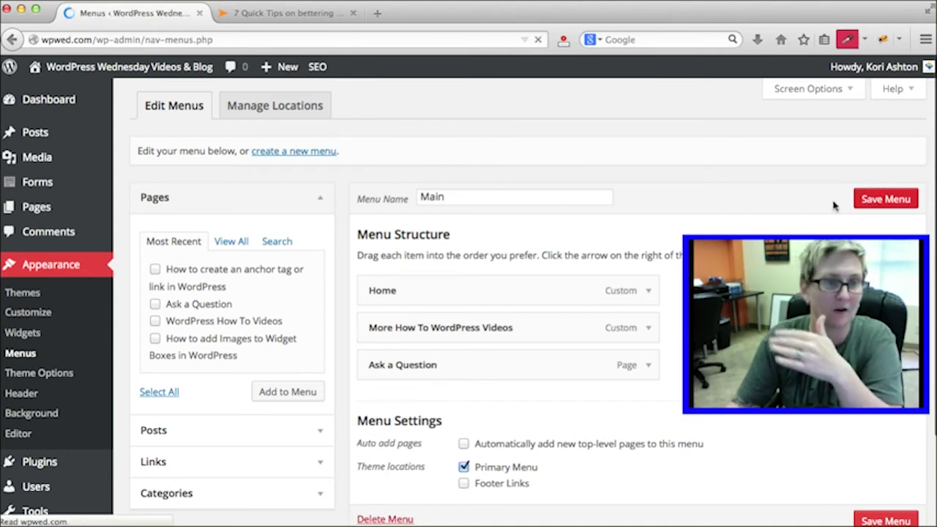
pyautogui.click(283, 13)
pyautogui.press('super+r')
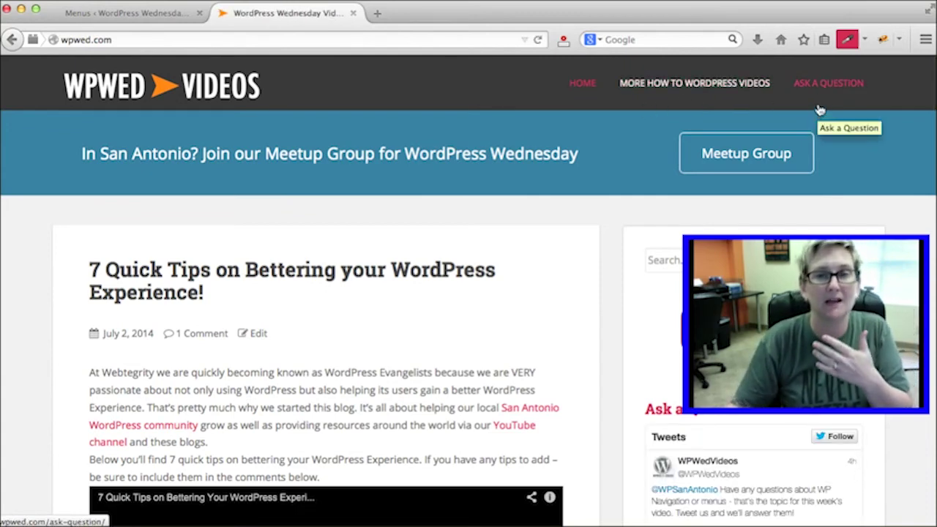
# Sample the orange of the arrow in the live site's logo with the colour picker
pyautogui.click(845, 41)
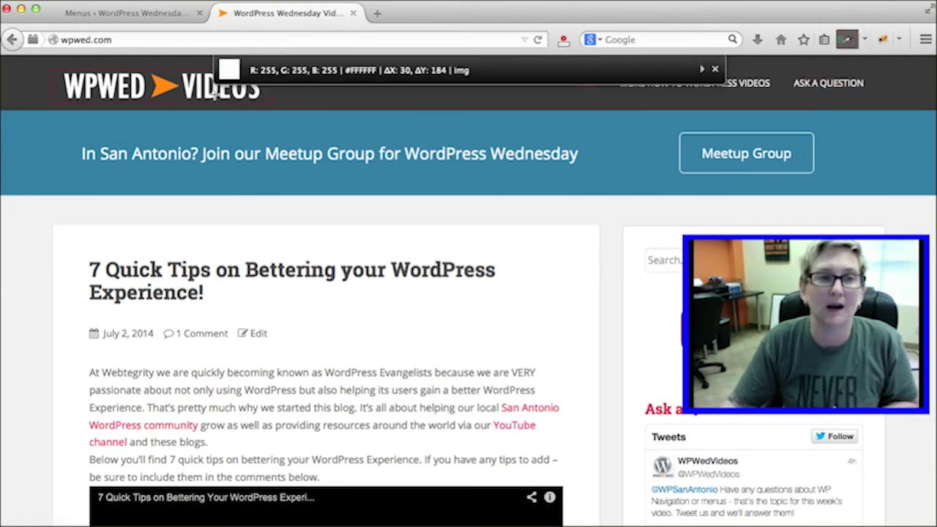
pyautogui.click(158, 87)
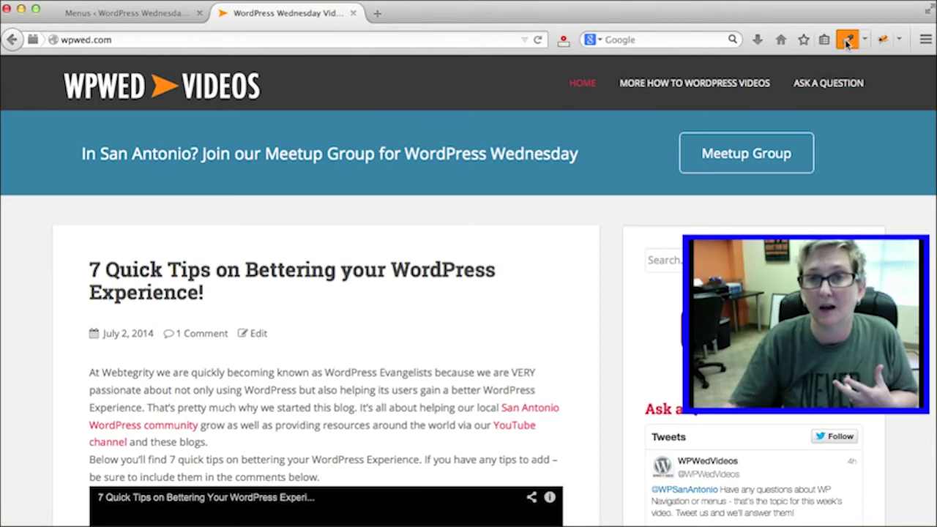
pyautogui.moveTo(847, 42)
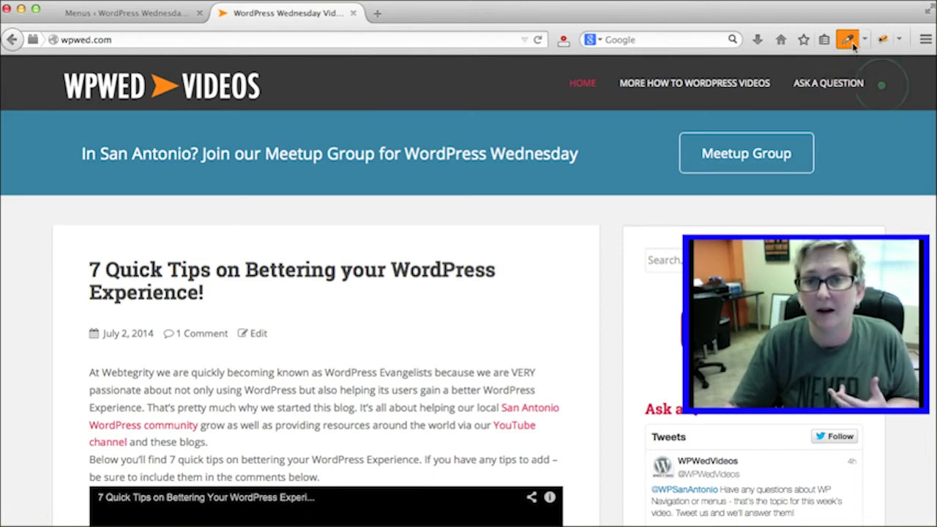
# Inspect the Ask a Question navigation link in Firebug, locate its list item's ID in the HTML, and close the inspector
pyautogui.moveTo(887, 43)
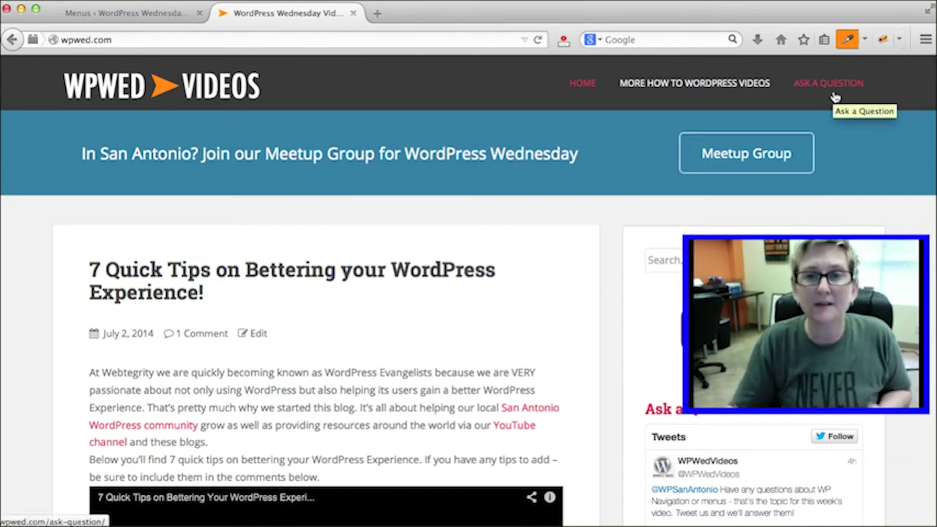
pyautogui.click(884, 40)
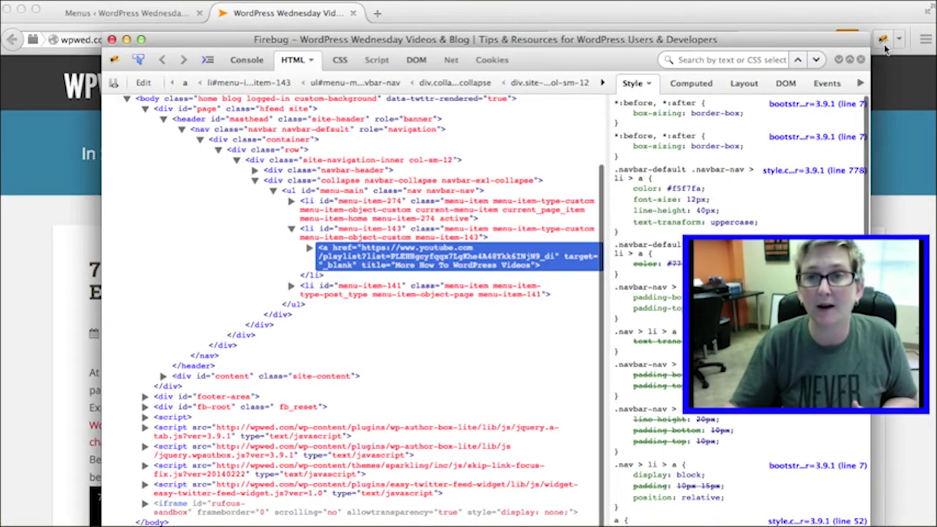
pyautogui.click(139, 60)
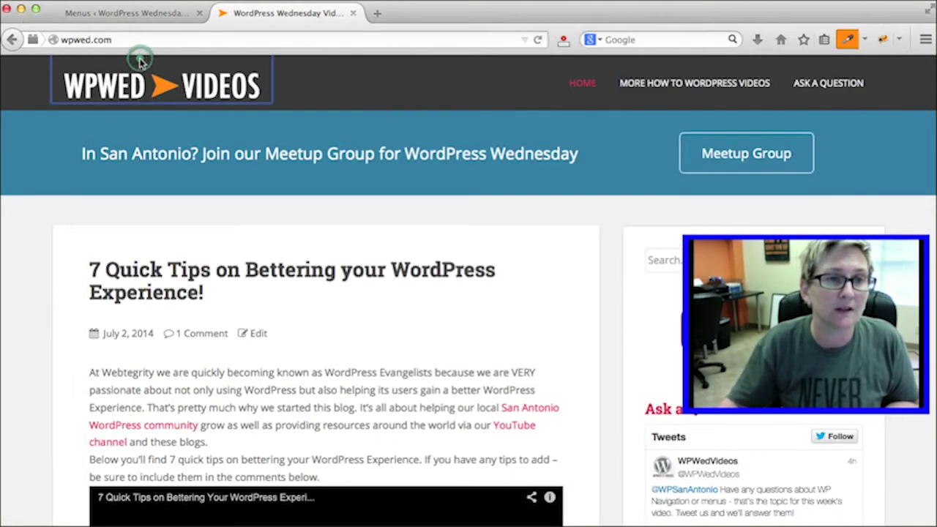
pyautogui.click(807, 101)
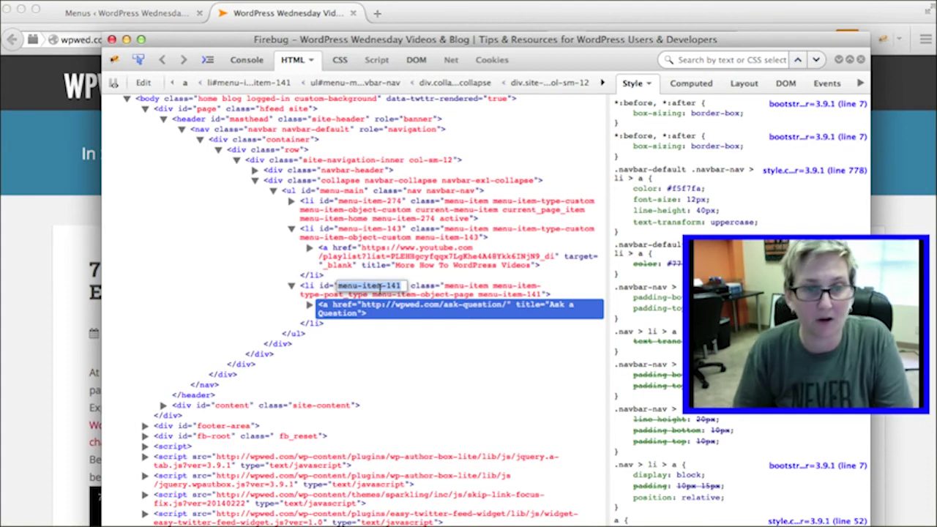
pyautogui.click(112, 39)
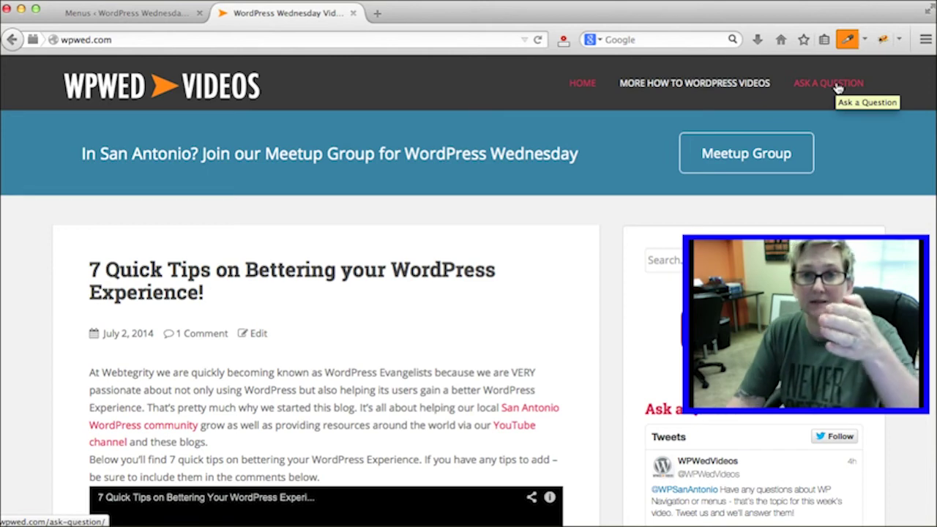
# In the Theme Options' Custom CSS, add an empty #menu-item-141 rule after the #logo rule
pyautogui.click(126, 16)
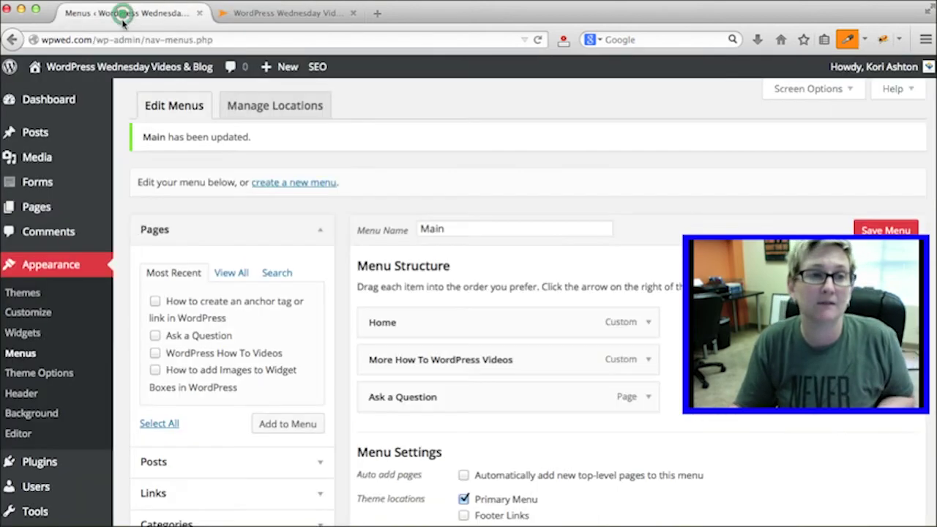
pyautogui.click(61, 376)
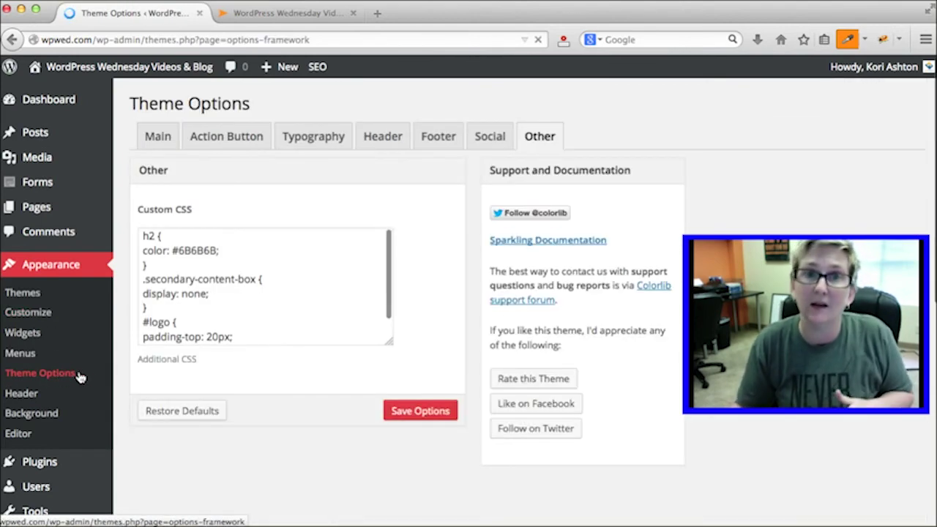
pyautogui.click(236, 310)
pyautogui.scroll(-1, 240, 312)
pyautogui.scroll(-3, 240, 313)
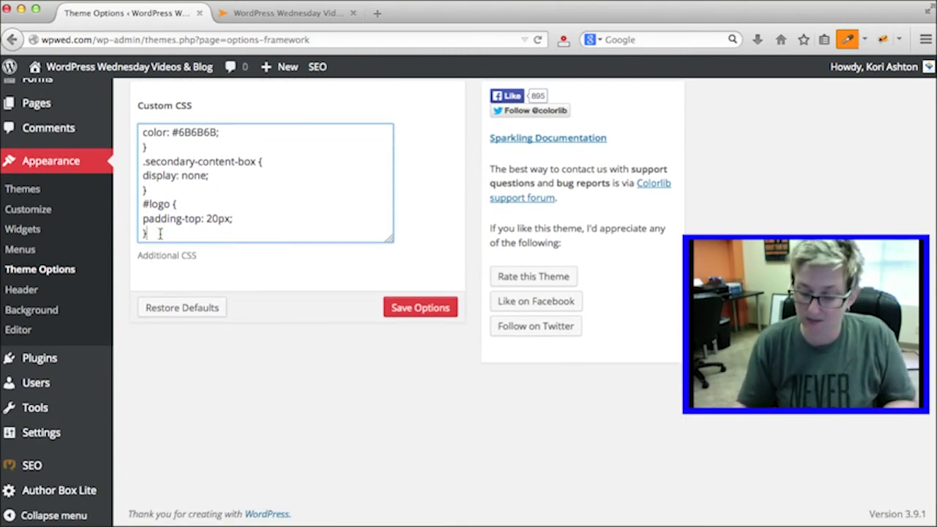
pyautogui.press('Return')
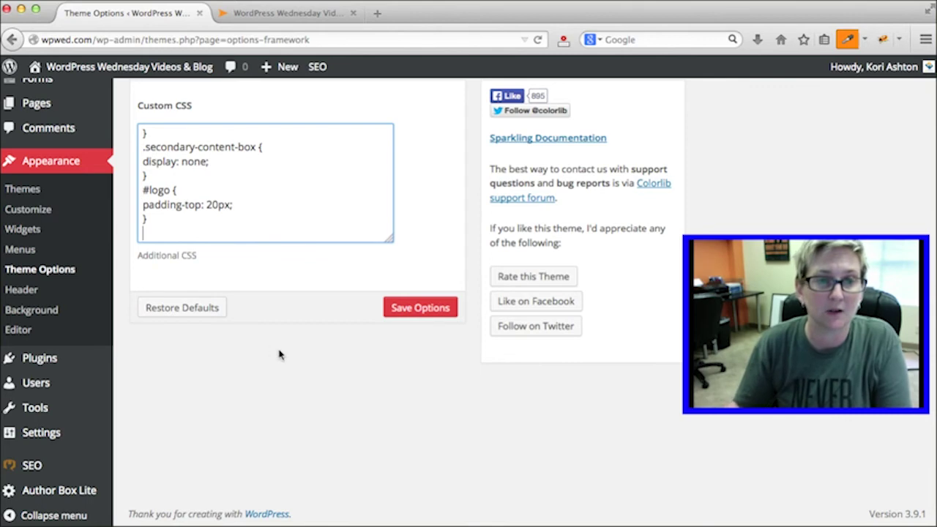
pyautogui.scroll(2, 279, 354)
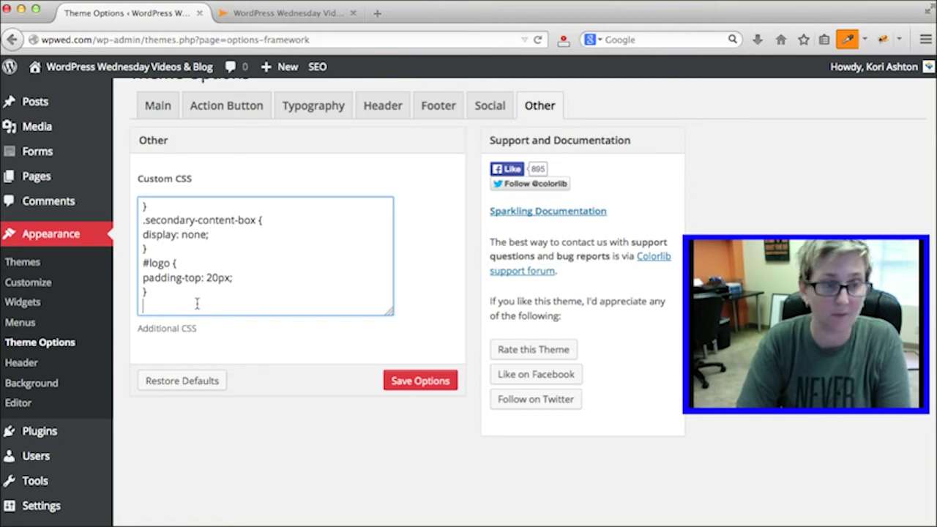
pyautogui.write('#')
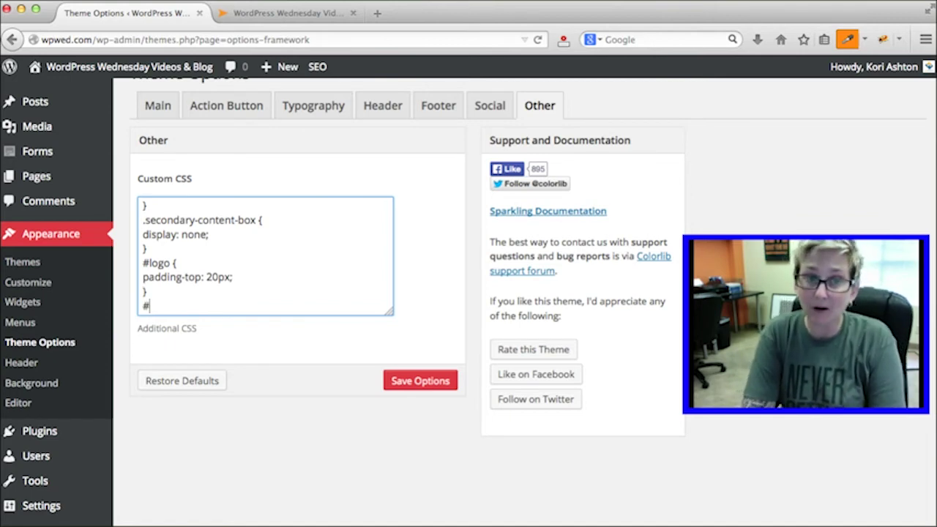
pyautogui.write('menu-item-141')
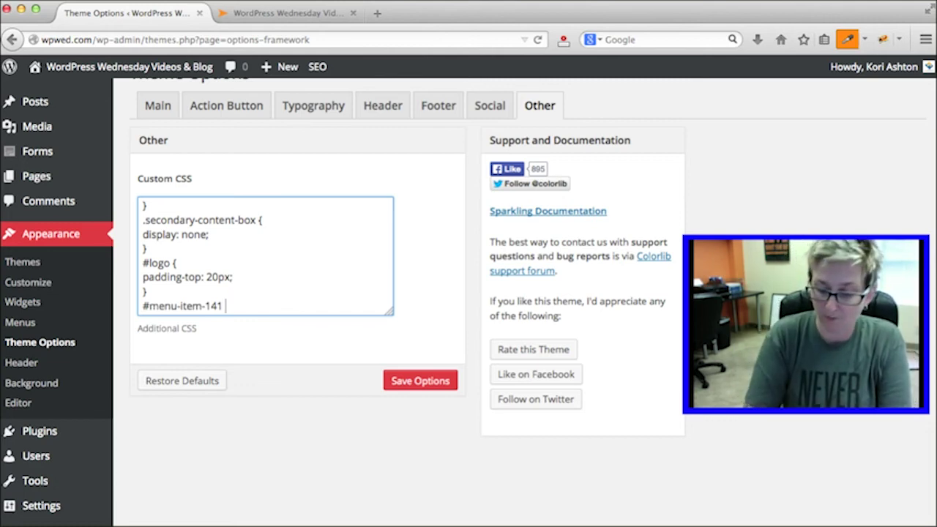
pyautogui.press('Return')
pyautogui.press('Return')
pyautogui.write('}')
pyautogui.press('Up')
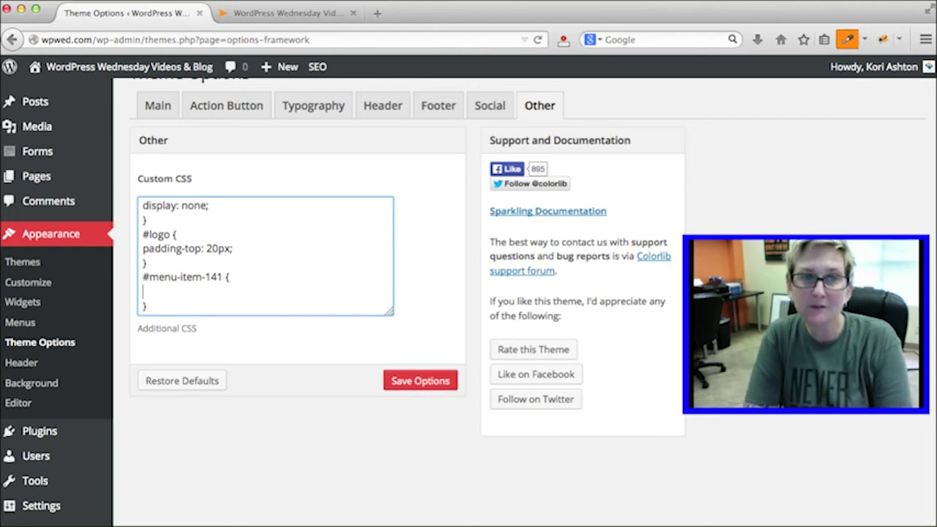
# Give the #menu-item-141 rule the declaration background-color:#FF9022;, save the options, and reload the live site
pyautogui.write('background-color:#')
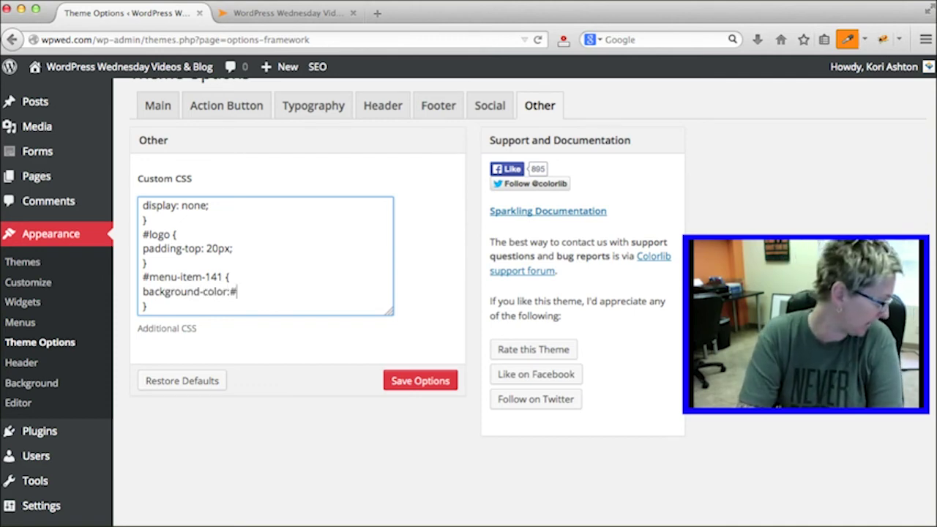
pyautogui.write('FF9022;')
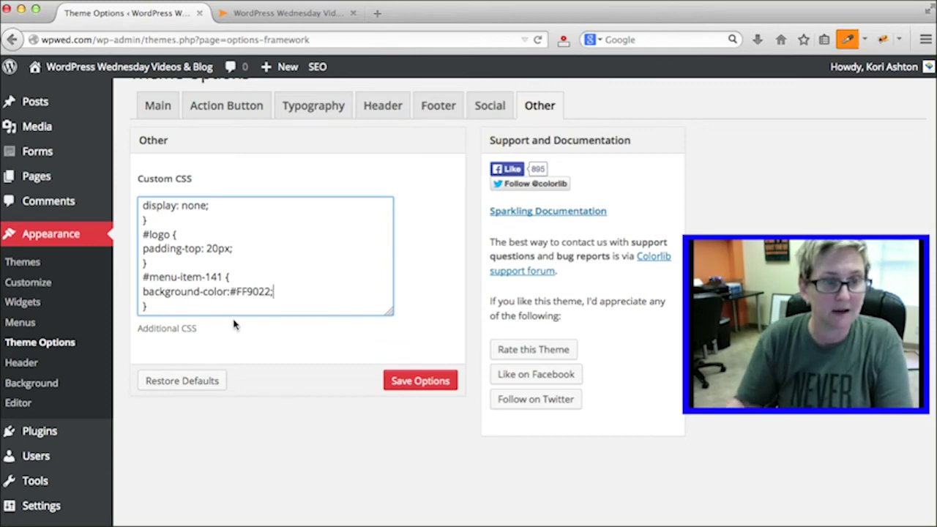
pyautogui.click(431, 380)
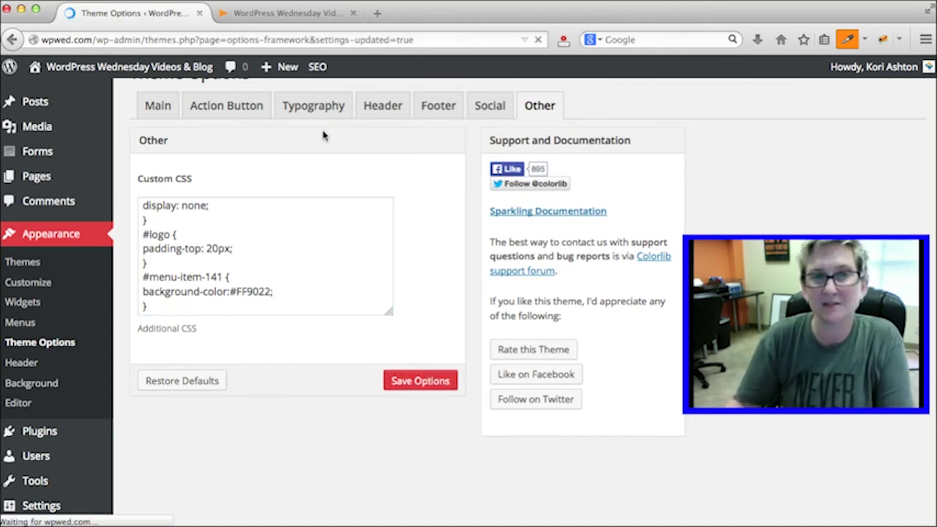
pyautogui.click(255, 15)
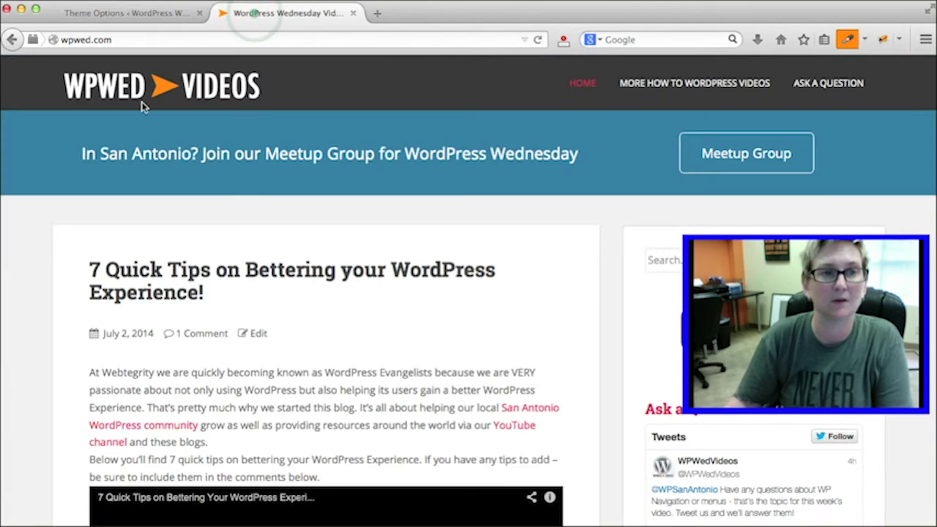
pyautogui.click(224, 102)
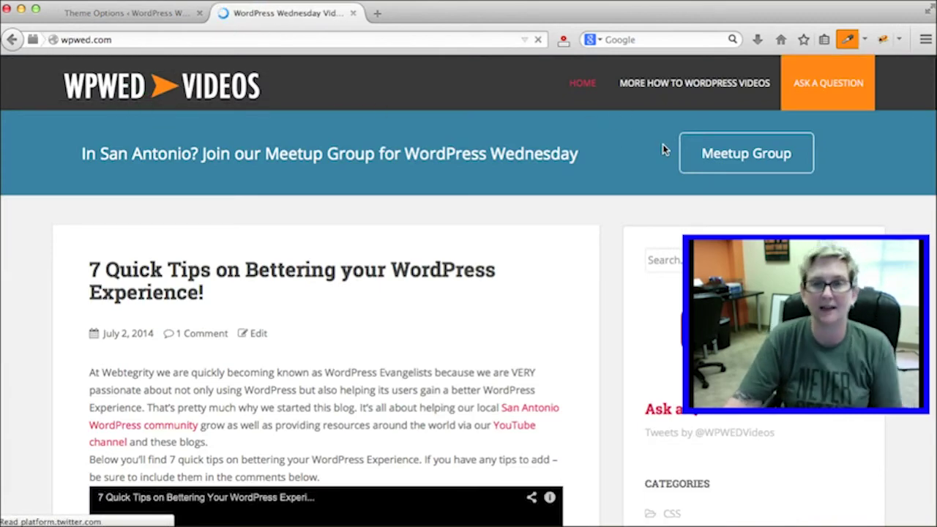
# Check the Ask a Question link's hover colour and sample the dark grey of the site header with the colour picker
pyautogui.click(832, 92)
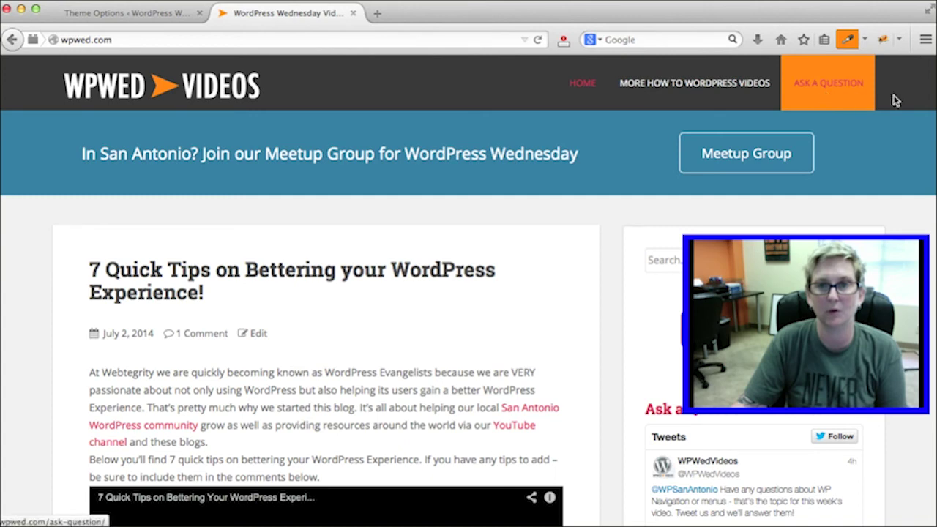
pyautogui.click(847, 40)
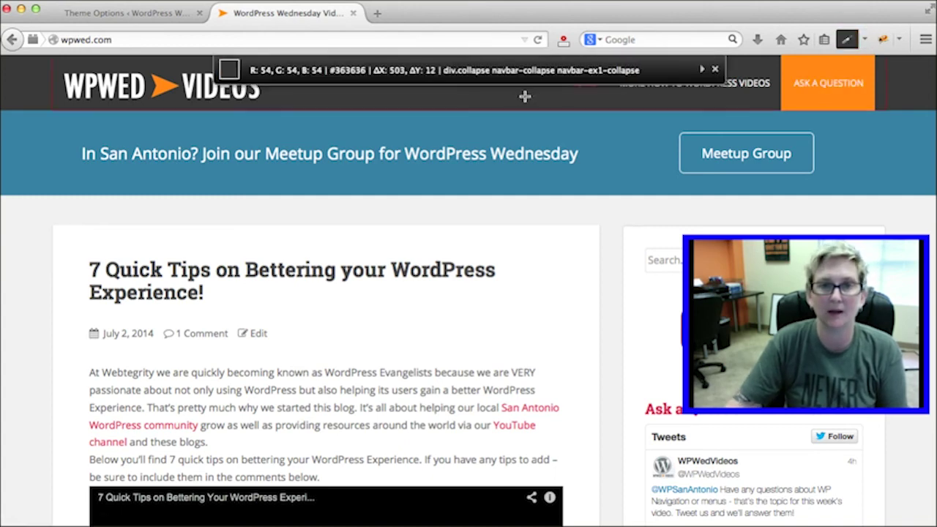
pyautogui.click(502, 95)
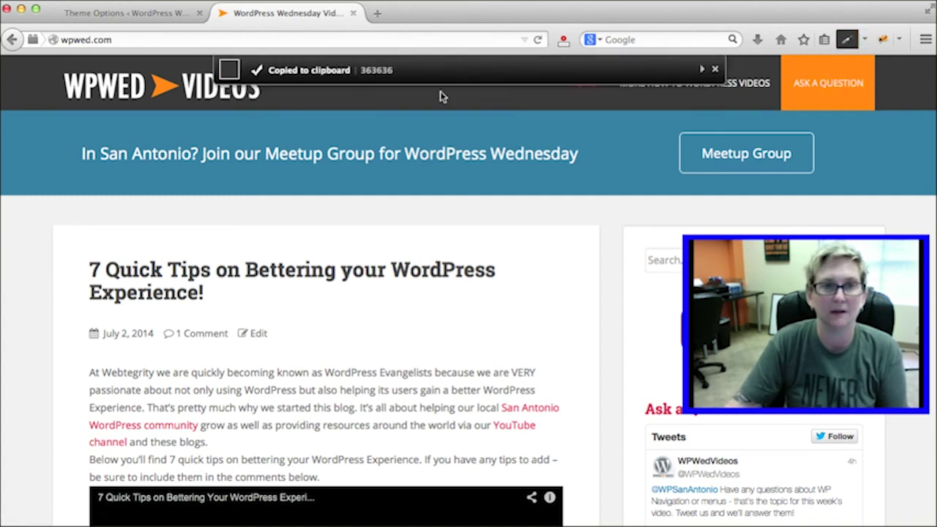
# Back in the Custom CSS, add an empty #menu-item-141 a:hover rule after the existing #menu-item-141 rule
pyautogui.click(157, 22)
pyautogui.click(251, 331)
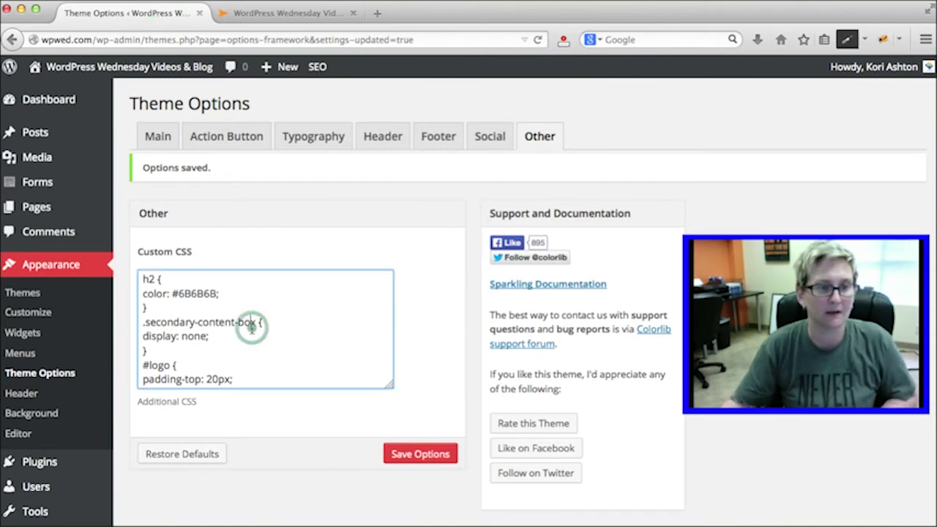
pyautogui.scroll(-3, 253, 331)
pyautogui.click(174, 379)
pyautogui.press('Return')
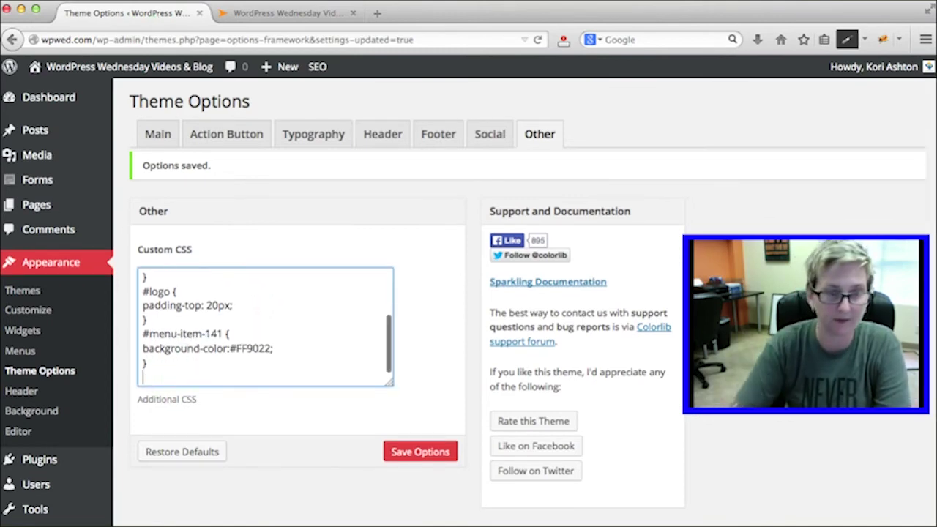
pyautogui.write('#')
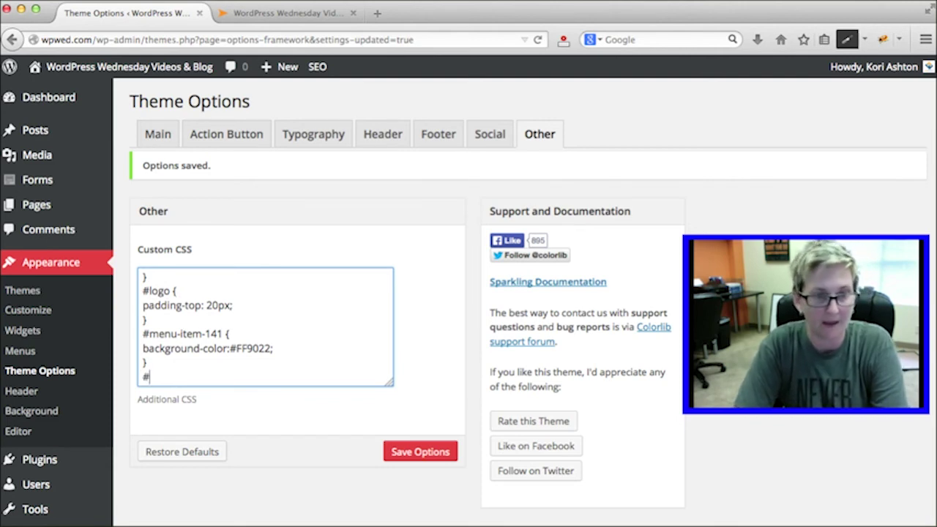
pyautogui.write('menu-item')
pyautogui.write('-154')
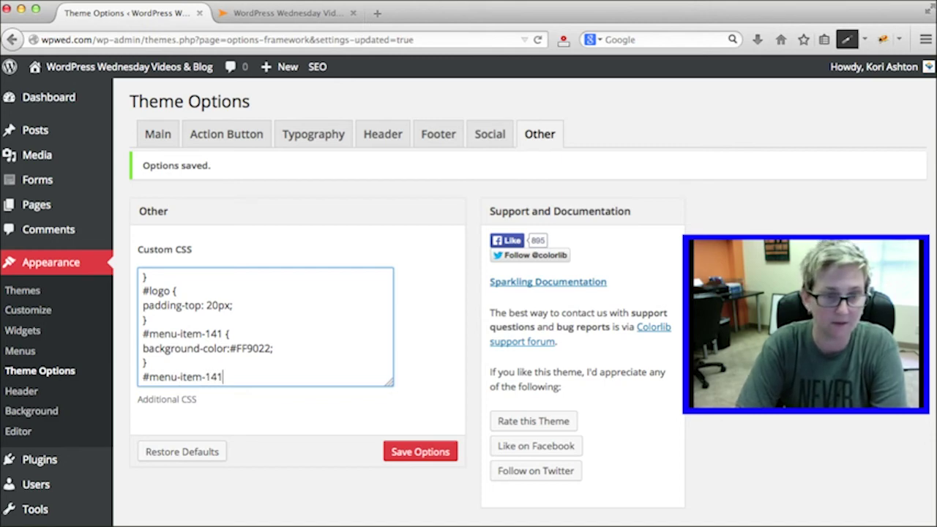
pyautogui.write(' {')
pyautogui.press('Return')
pyautogui.press('Return')
pyautogui.write('}')
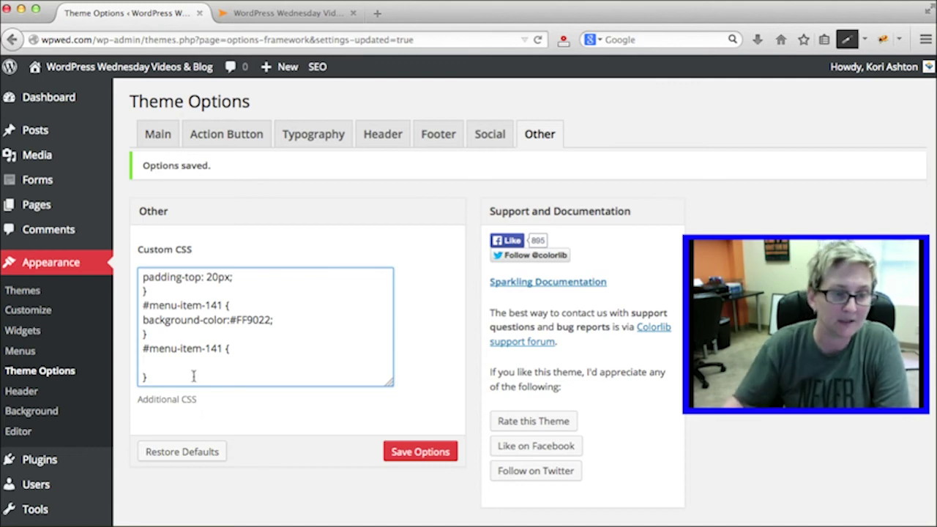
pyautogui.click(224, 349)
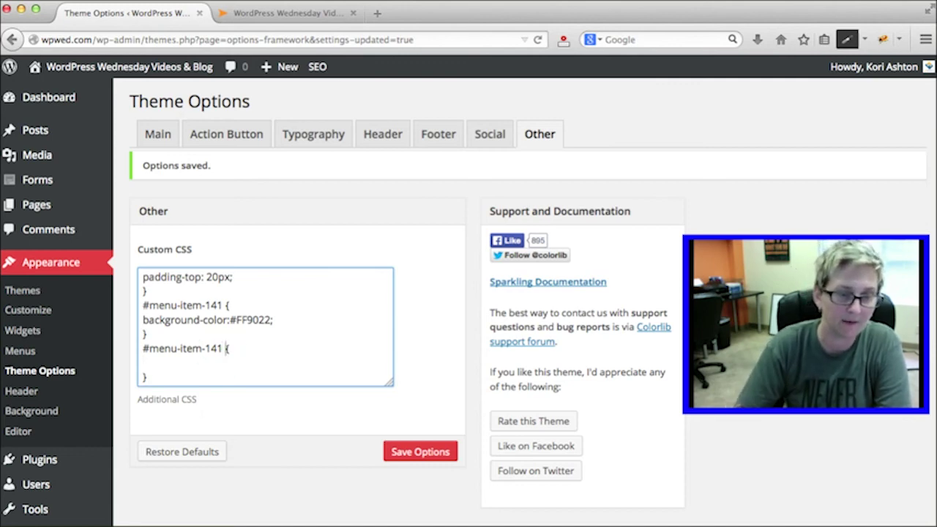
pyautogui.write('a:hover')
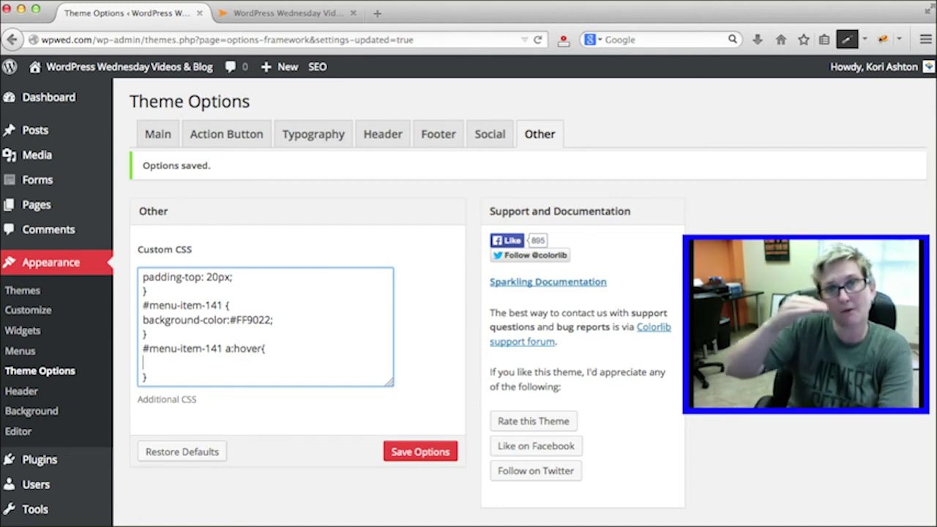
# Set the hover rule's text color to #363636, save the options, and reload the live site
pyautogui.write('olor')
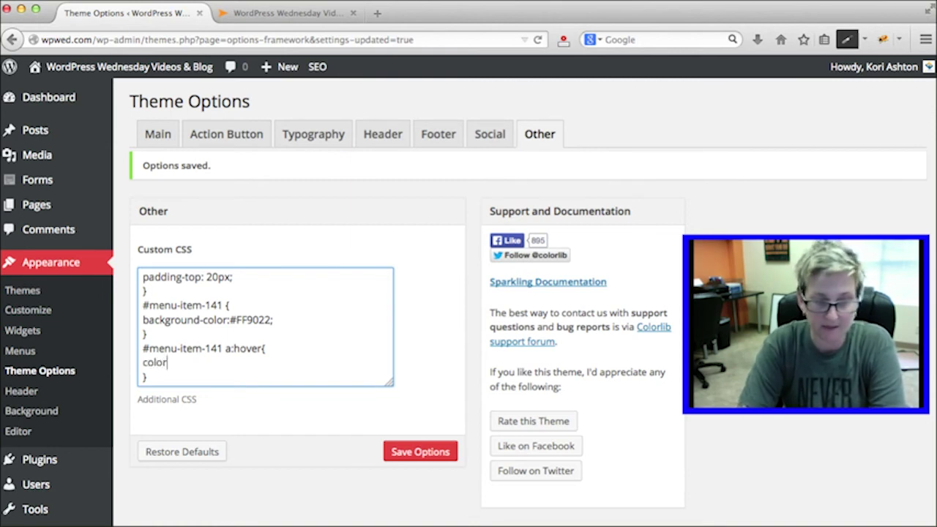
pyautogui.write(': #363636')
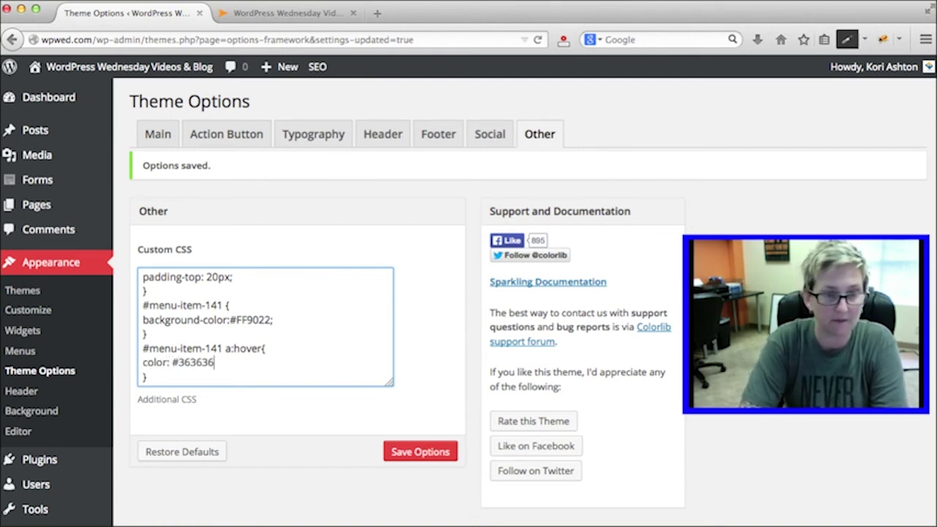
pyautogui.click(435, 453)
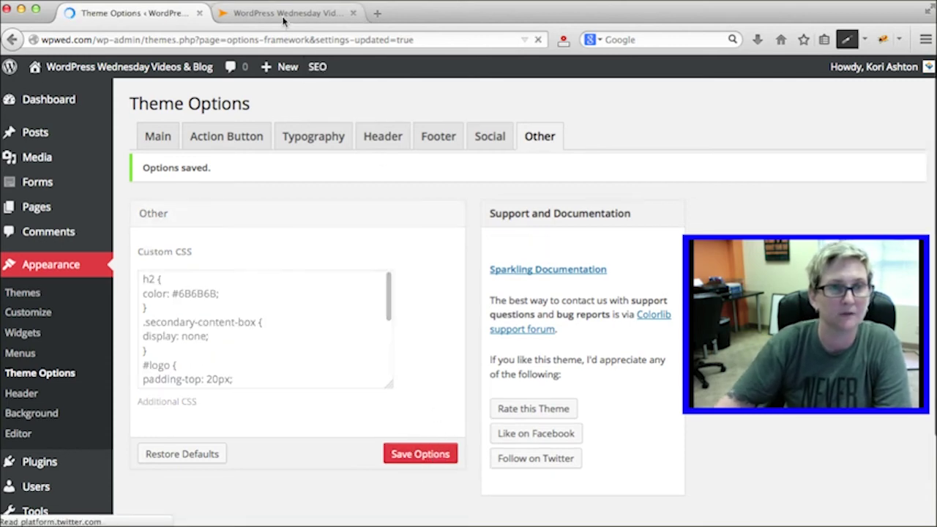
pyautogui.click(282, 13)
pyautogui.click(174, 89)
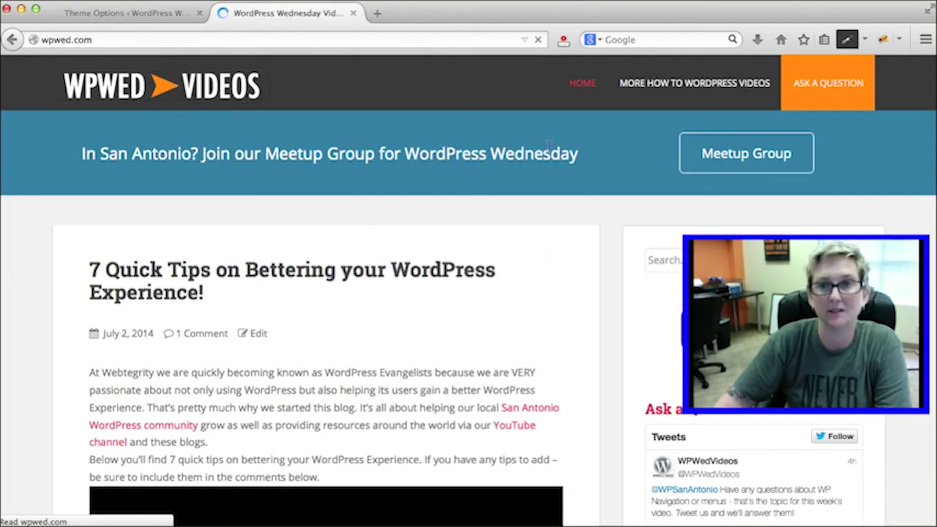